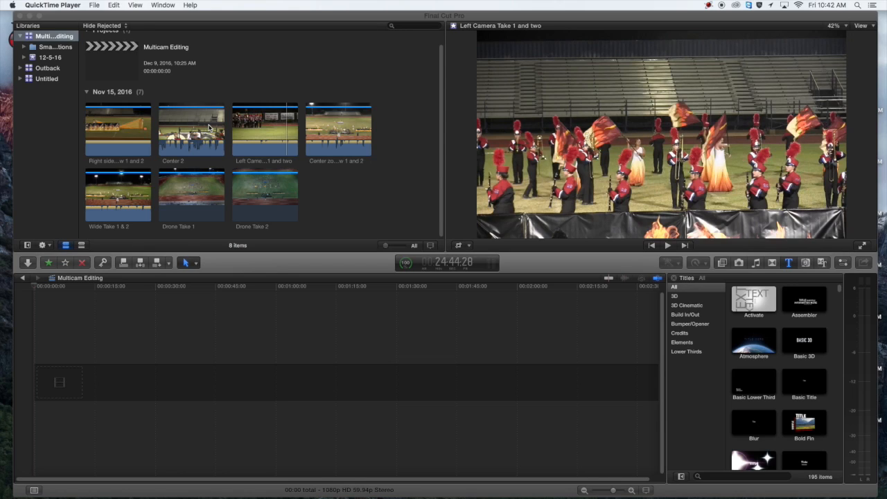
- Preview the wide, drone and right-side clips from the Nov 15, 2016 footage
click(115, 217)
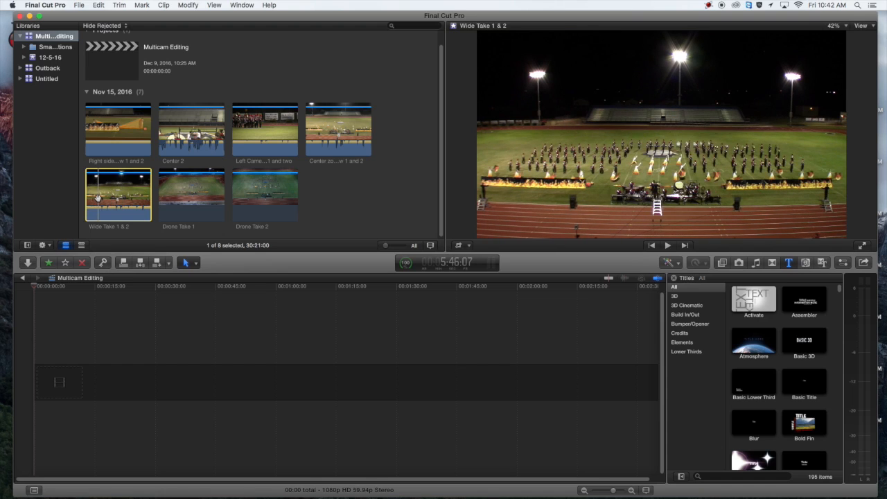
click(194, 203)
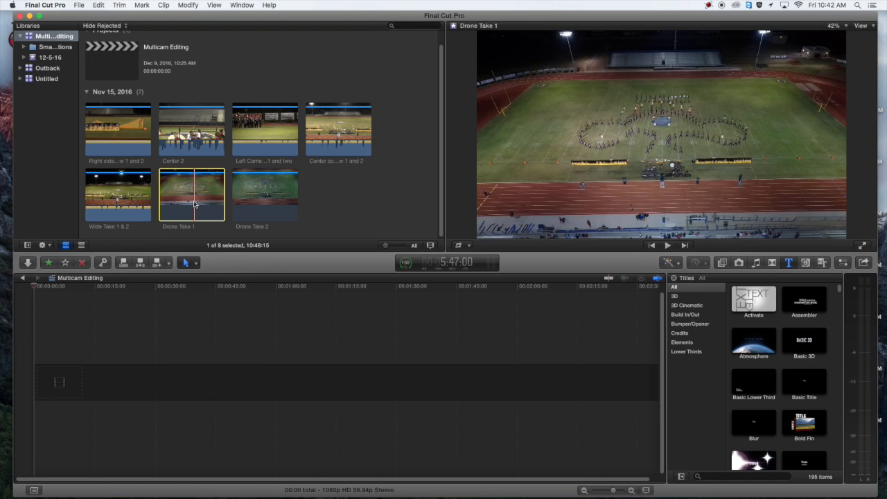
click(259, 202)
click(127, 134)
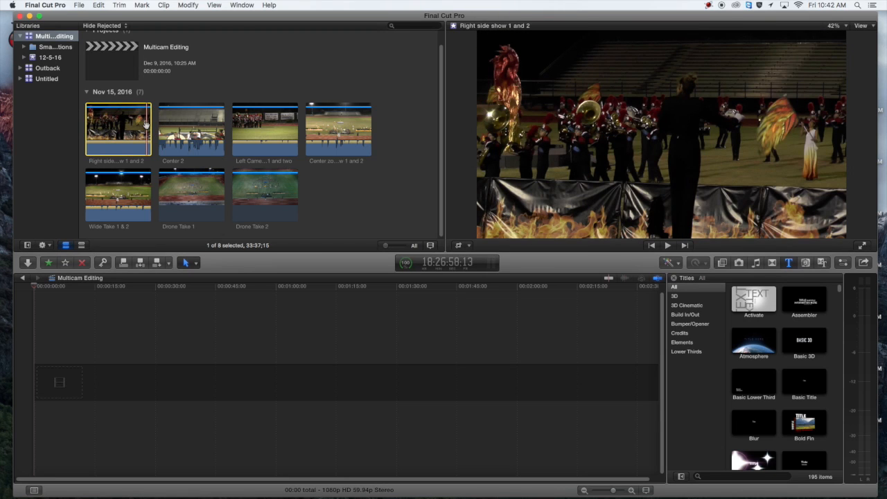
click(193, 193)
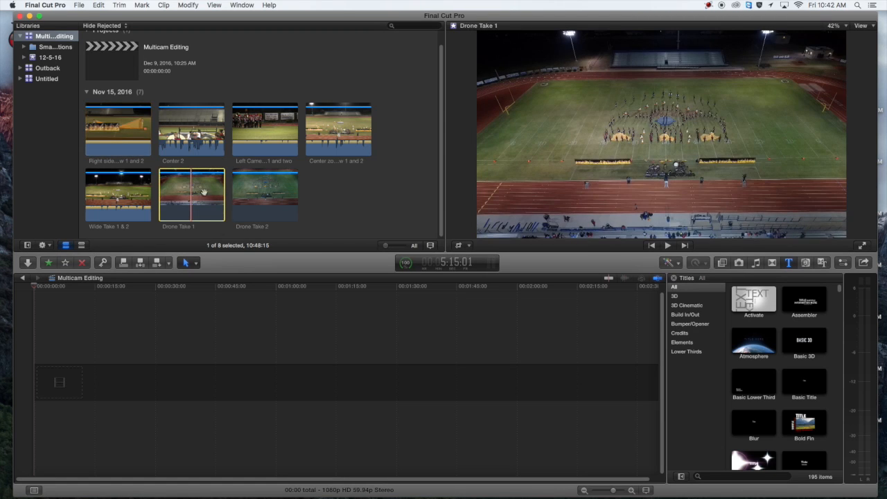
- Select all seven Nov 15, 2016 clips together, including both drone takes and the five ground camera clips
click(254, 193)
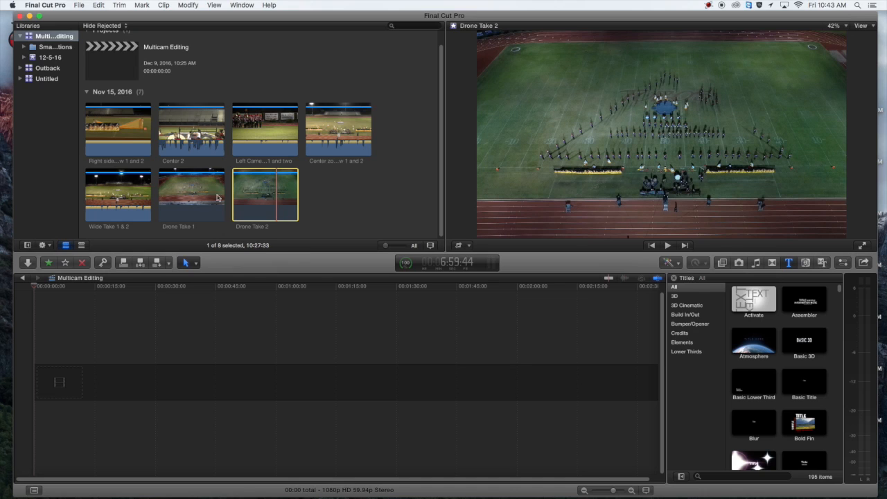
super+click(191, 194)
super+click(118, 194)
super+click(129, 134)
super+click(219, 139)
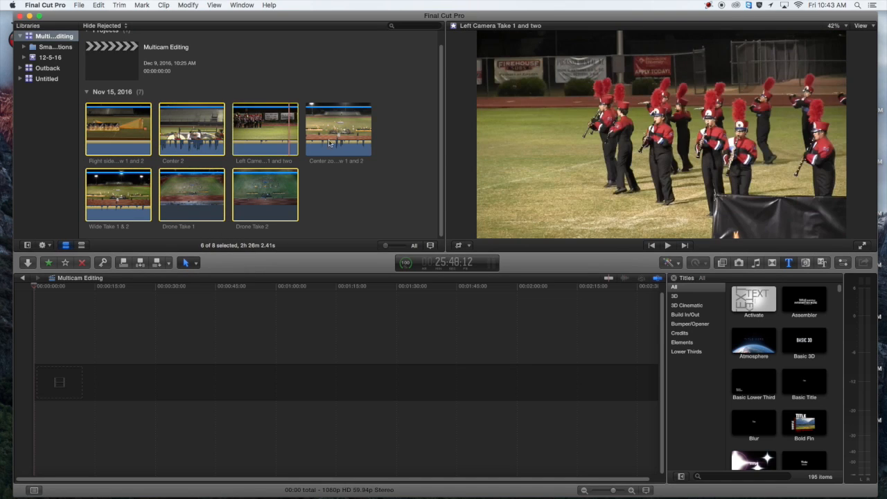
super+click(265, 139)
super+click(338, 147)
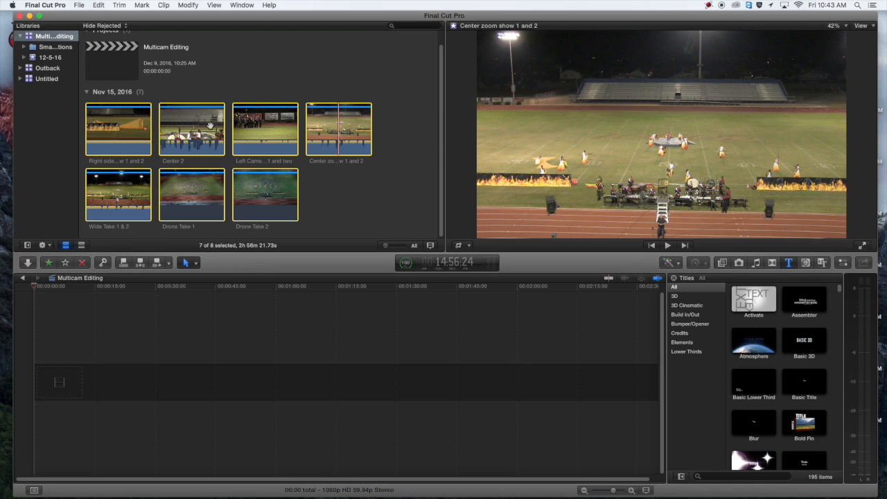
- Start a new multicam clip from the selected clips and name it "Outback Night Mutlicam"
right_click(182, 135)
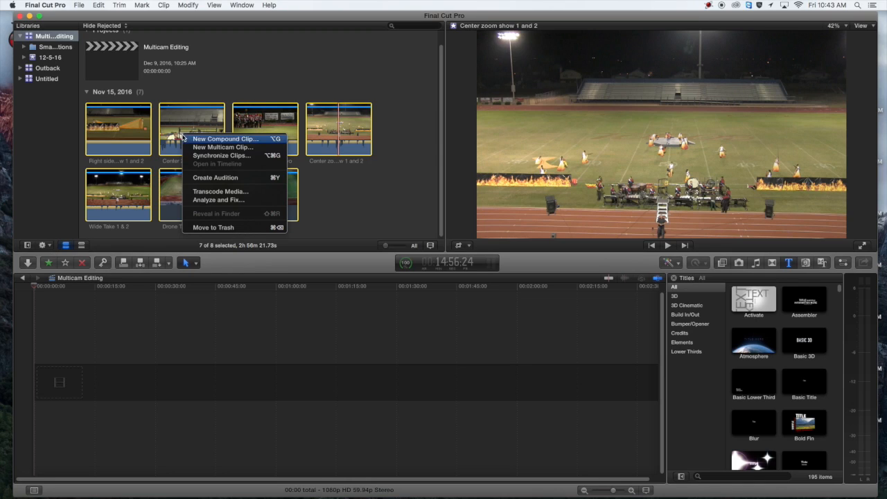
click(259, 147)
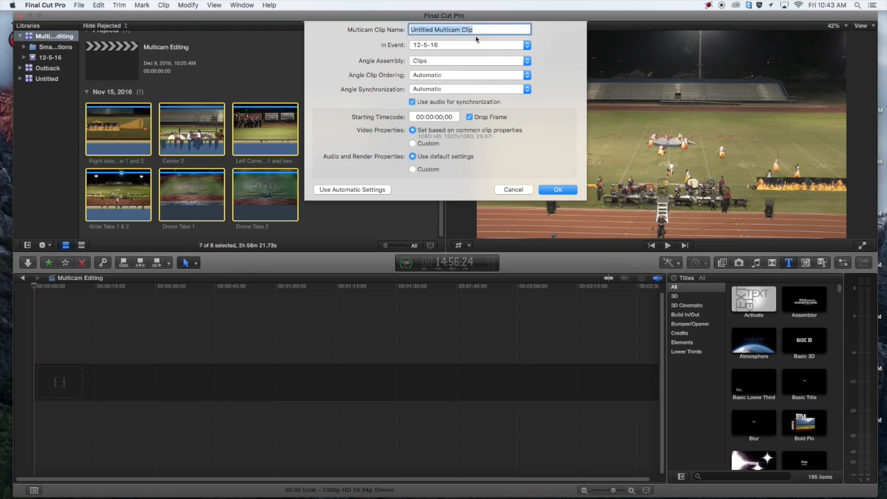
text(Outback Night Mutlicam)
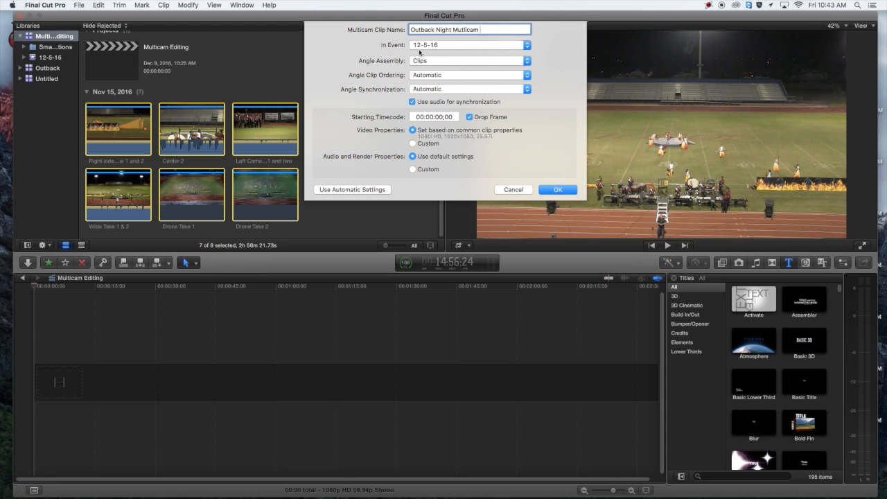
- Set the angle assembly to Clips and create the multicam clip with audio synchronization
click(426, 61)
click(430, 36)
click(463, 62)
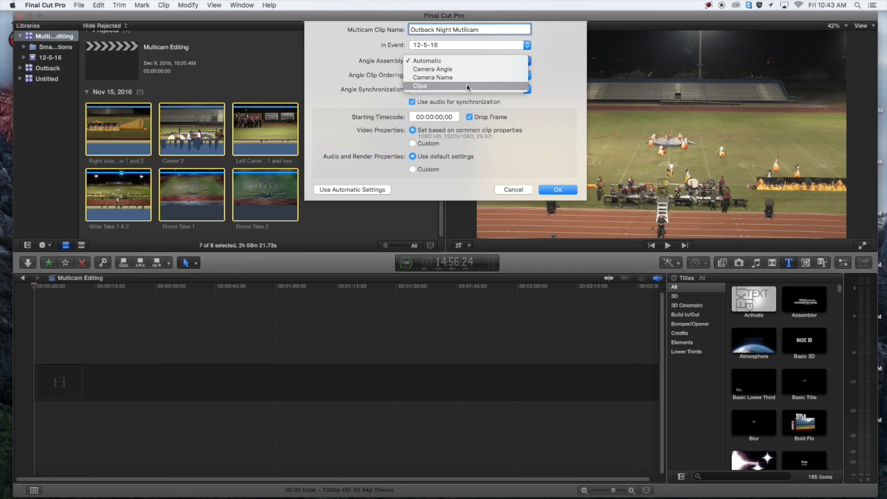
click(467, 84)
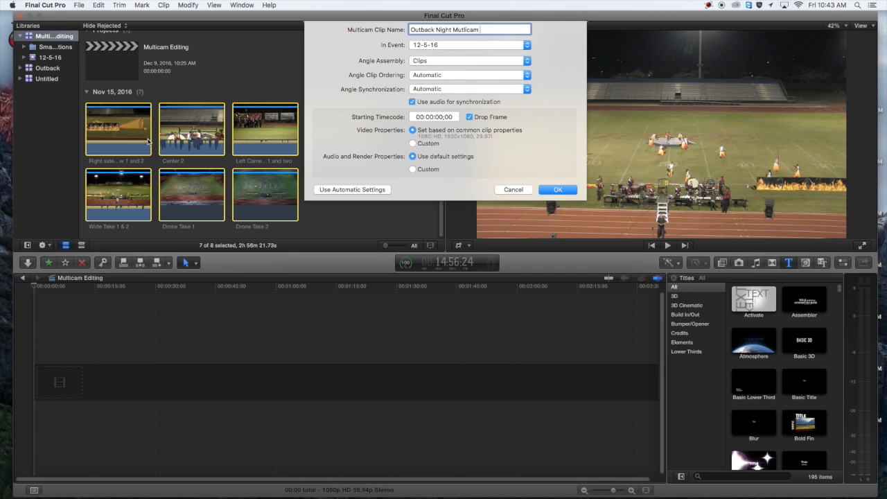
click(422, 62)
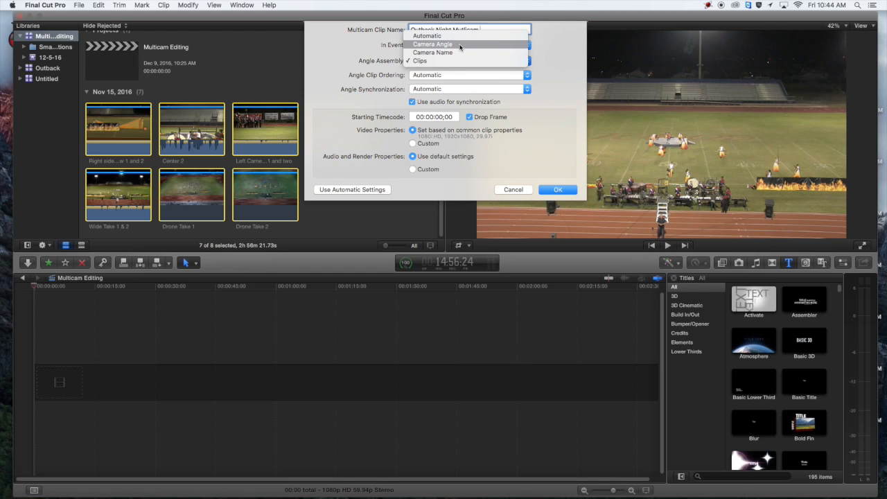
click(437, 61)
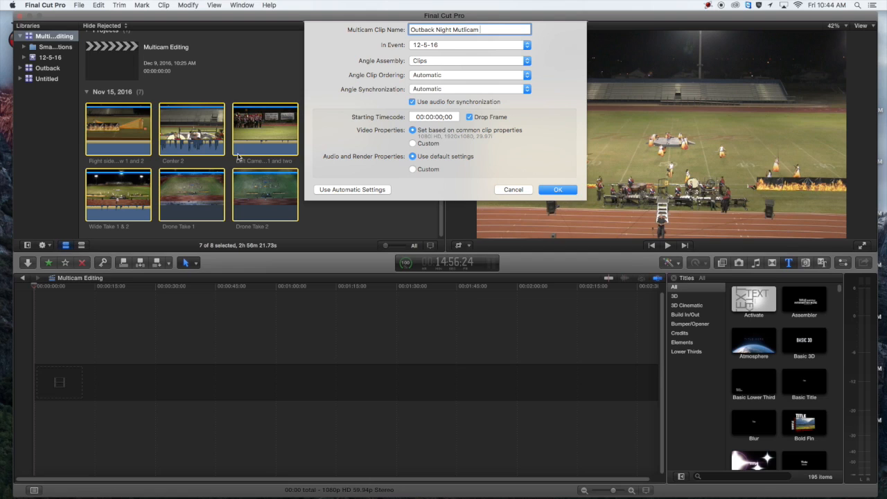
click(557, 190)
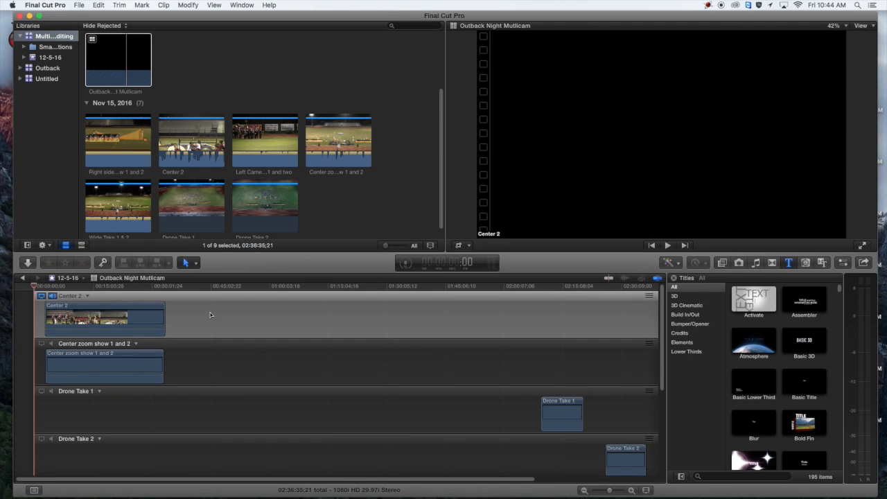
- Move the Drone Take 1 and Drone Take 2 clips together so Drone Take 1 starts level with Left Camera Take 1, and fit the timeline
scroll(211, 310, down, 4)
scroll(211, 310, down, 2)
scroll(214, 309, up, 5)
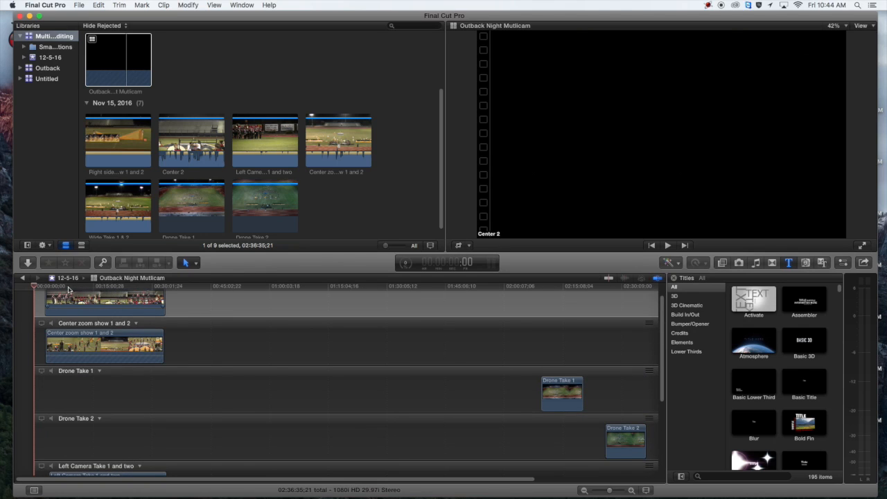
scroll(118, 326, down, 5)
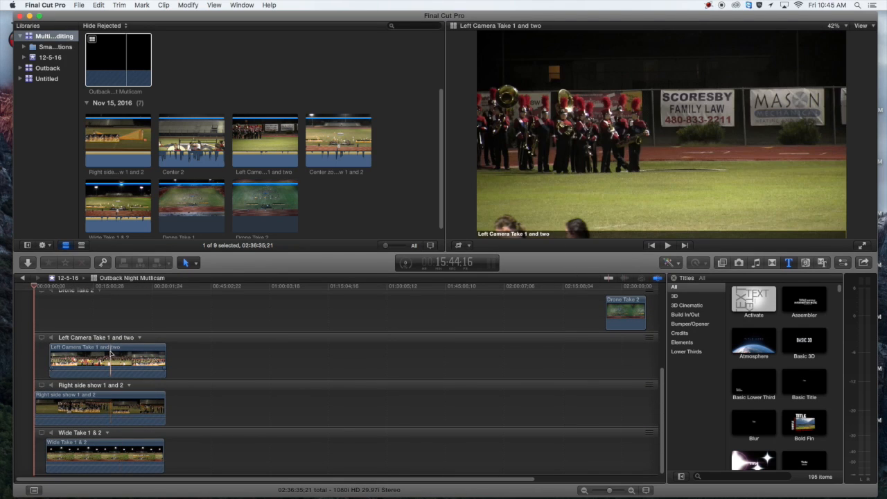
scroll(115, 374, up, 5)
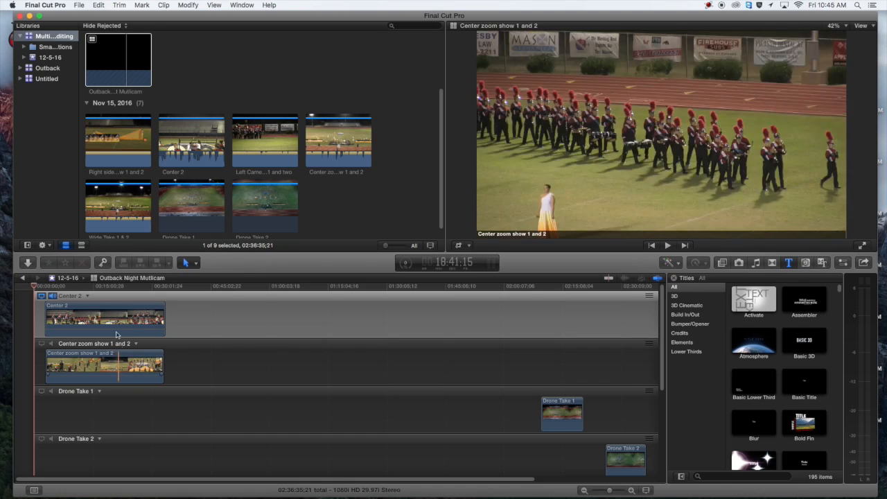
scroll(117, 347, down, 5)
scroll(115, 318, up, 2)
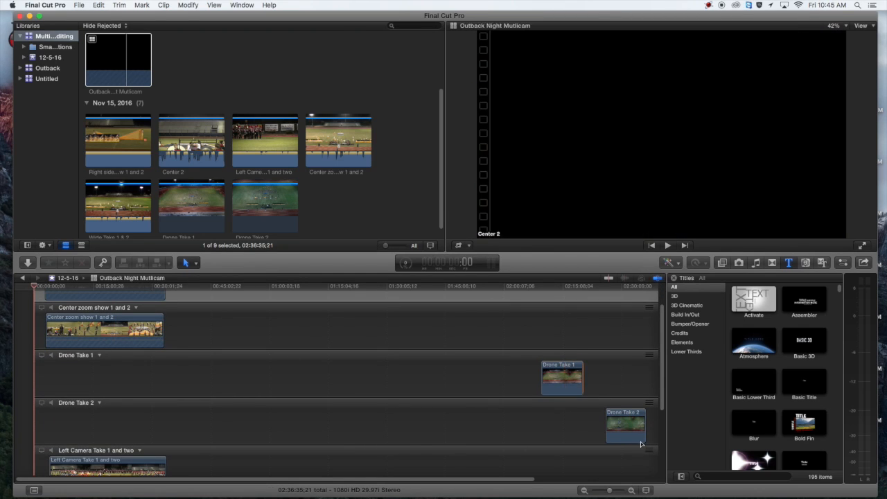
drag(507, 363, 648, 444)
drag(566, 387, 75, 386)
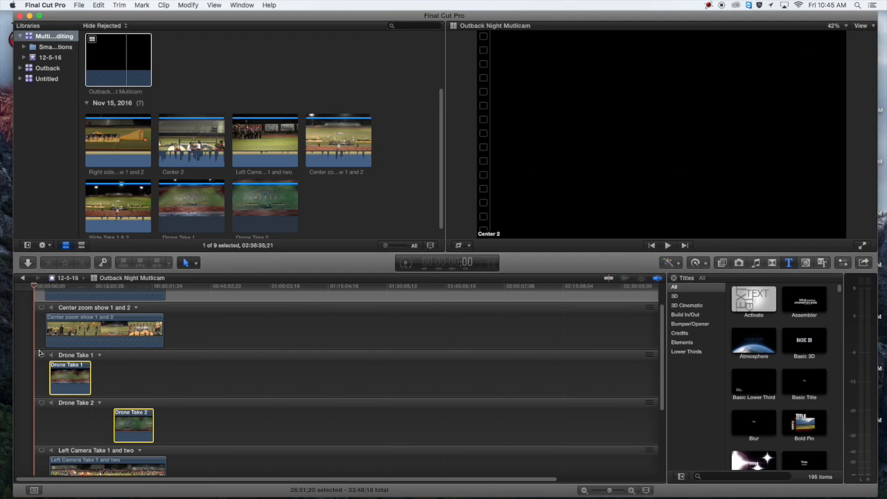
key(shift+z)
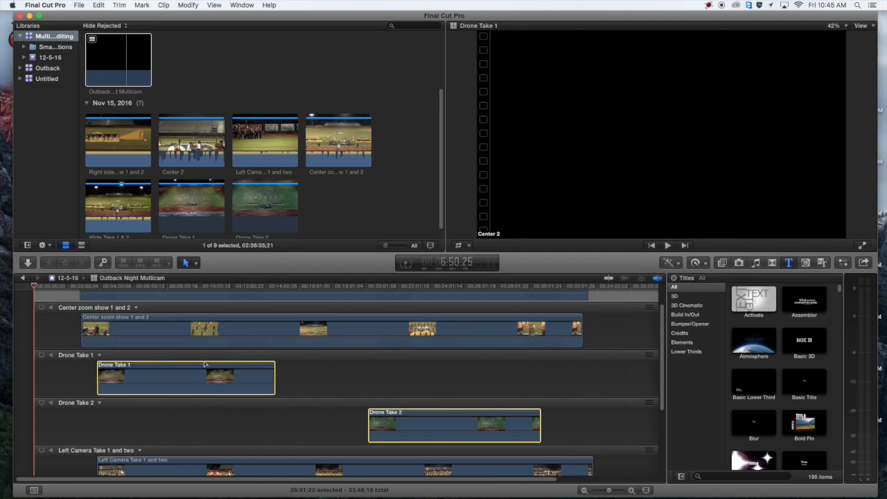
- Place the playhead at about 6:15 and make Wide Take 1 & 2 the monitored video angle
scroll(149, 331, up, 2)
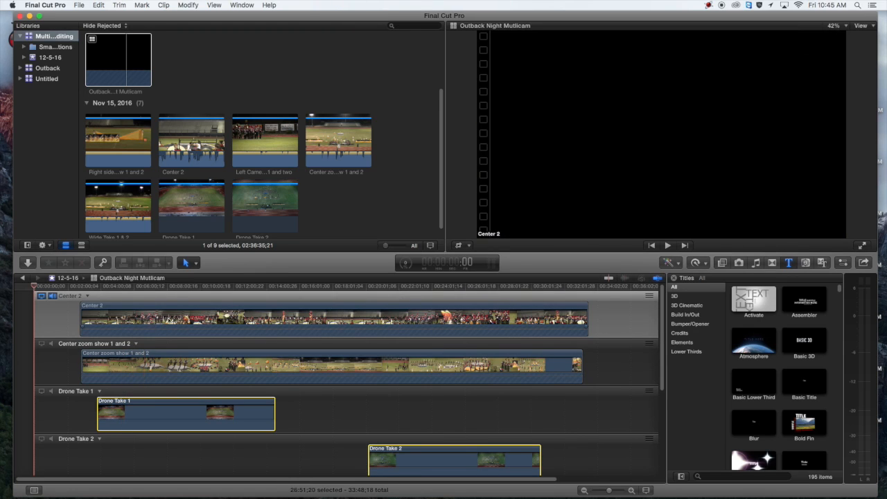
scroll(195, 368, down, 7)
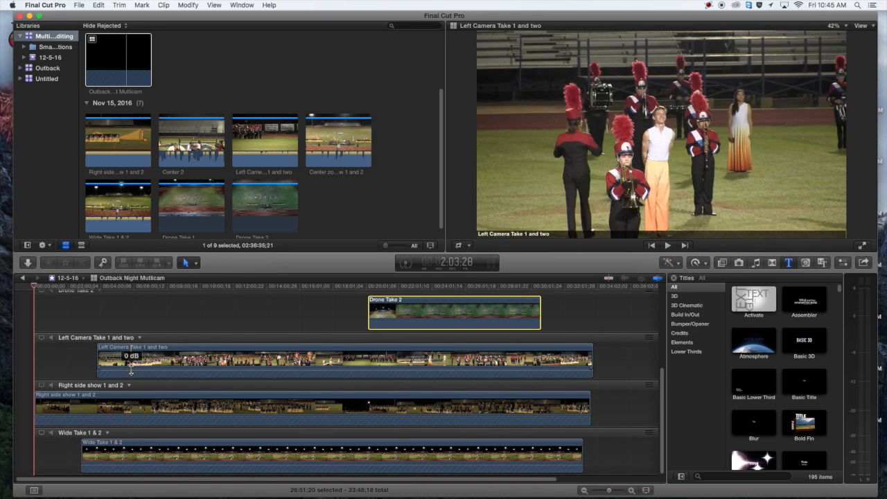
scroll(145, 387, up, 5)
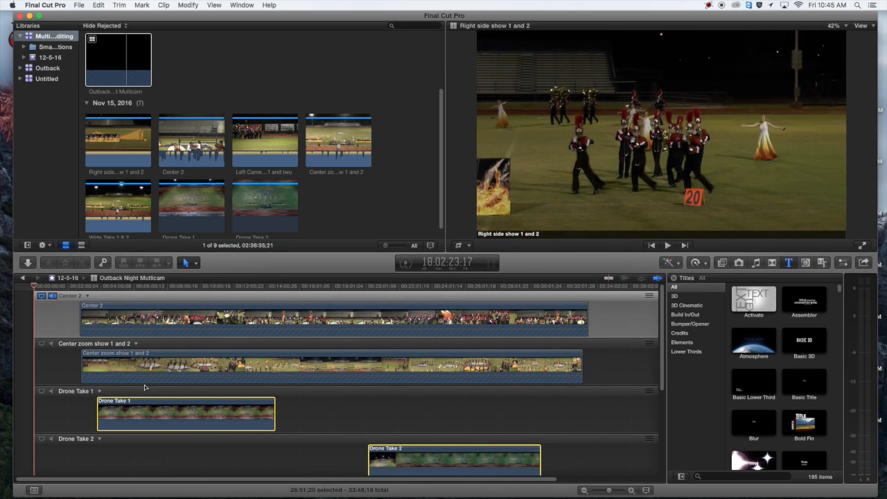
scroll(145, 387, down, 5)
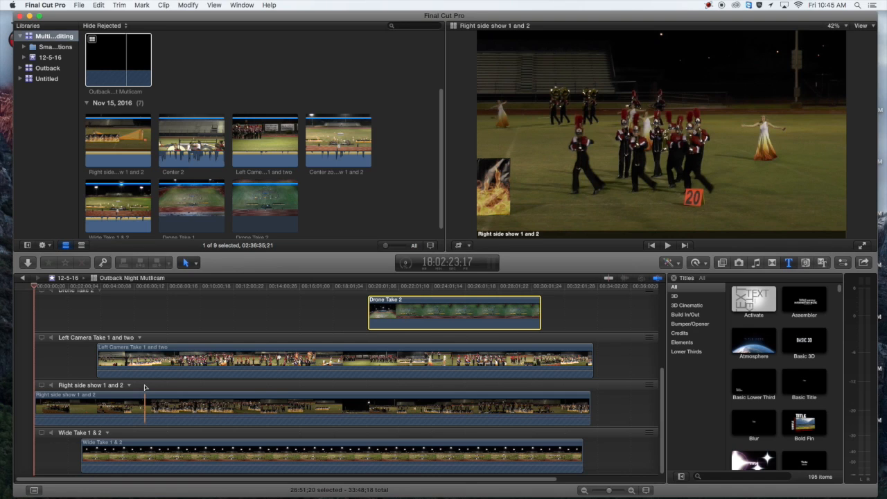
scroll(145, 387, up, 4)
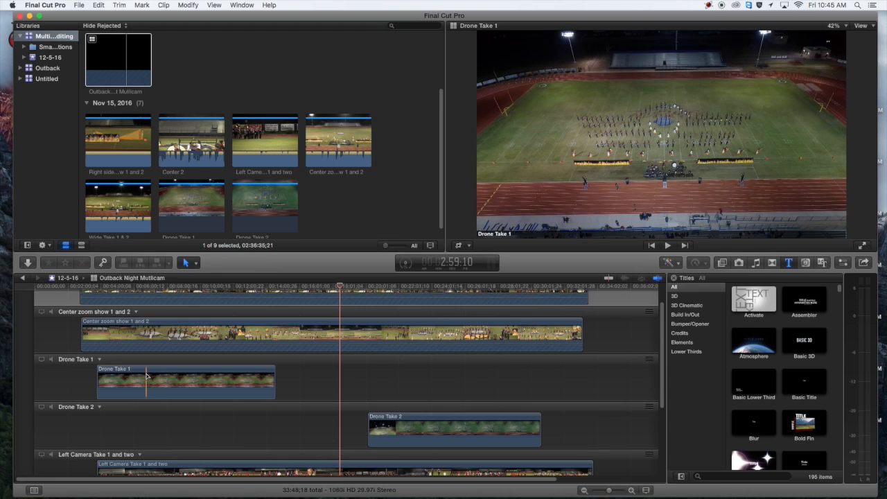
scroll(146, 375, up, 1)
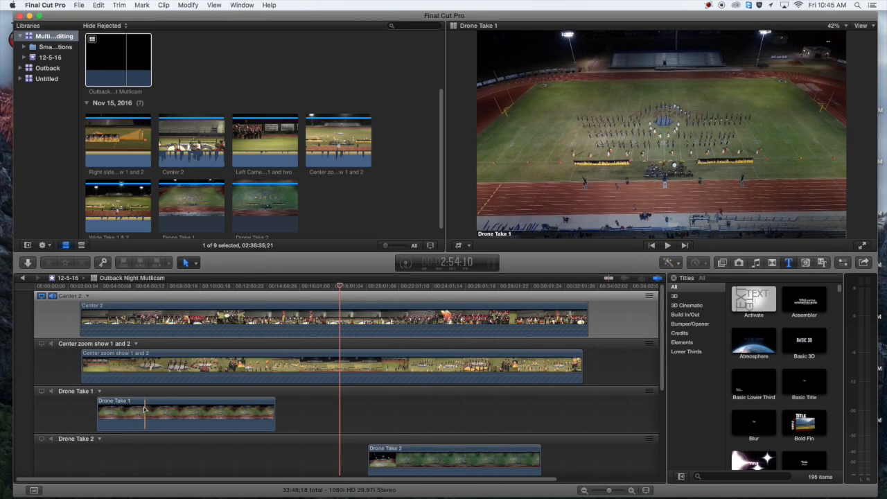
drag(83, 289, 137, 290)
scroll(146, 368, down, 5)
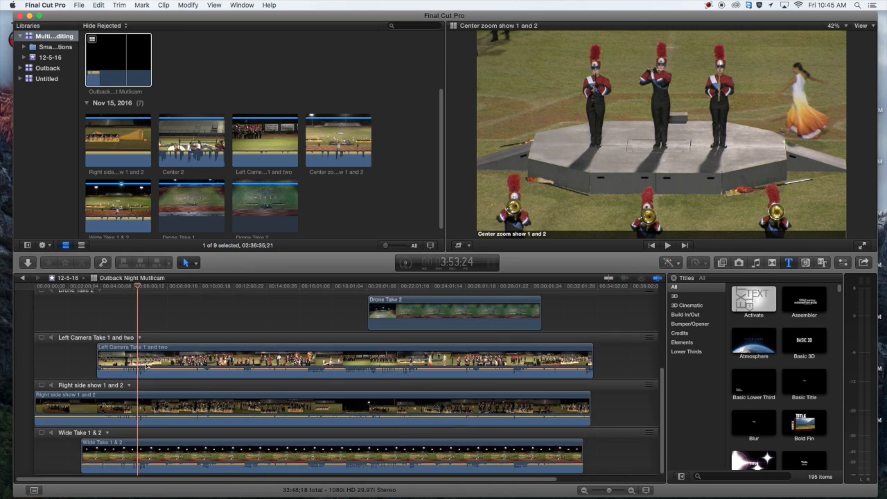
click(41, 434)
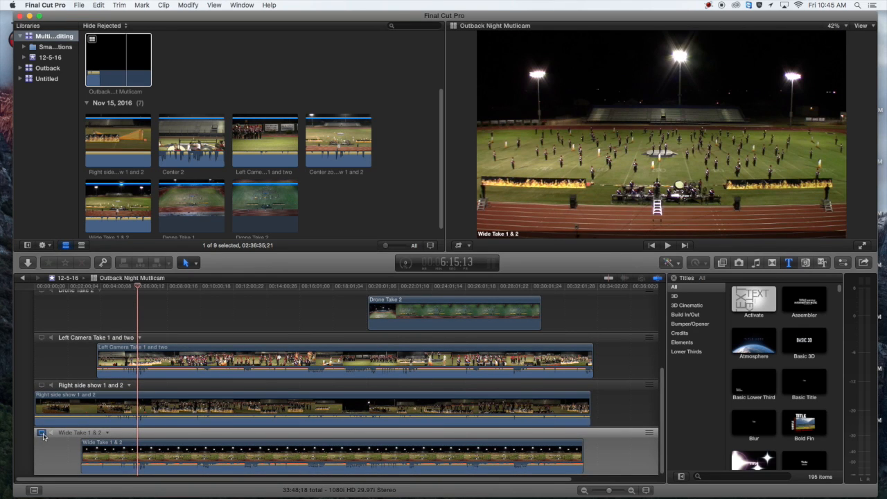
- Move the playhead through Wide Take 1 & 2 to about 12:08 and step forward frame by frame to 12:09:22, examining the performers' movement
drag(139, 287, 183, 289)
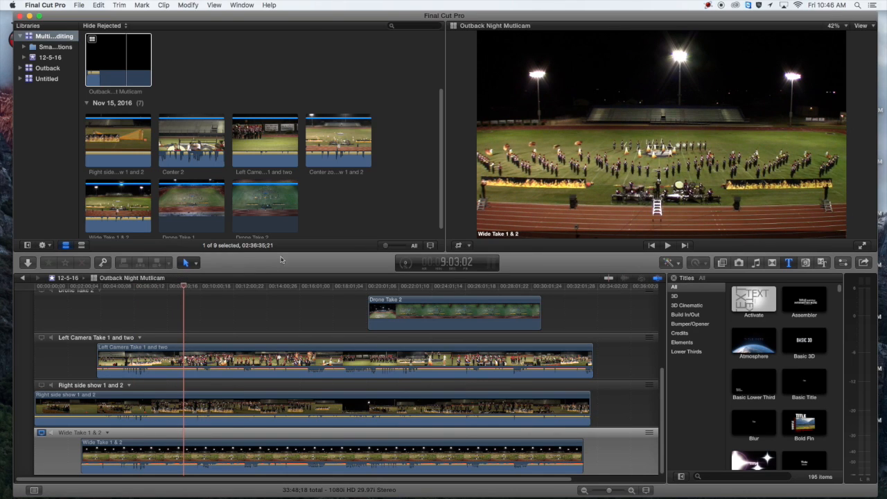
drag(186, 292, 235, 289)
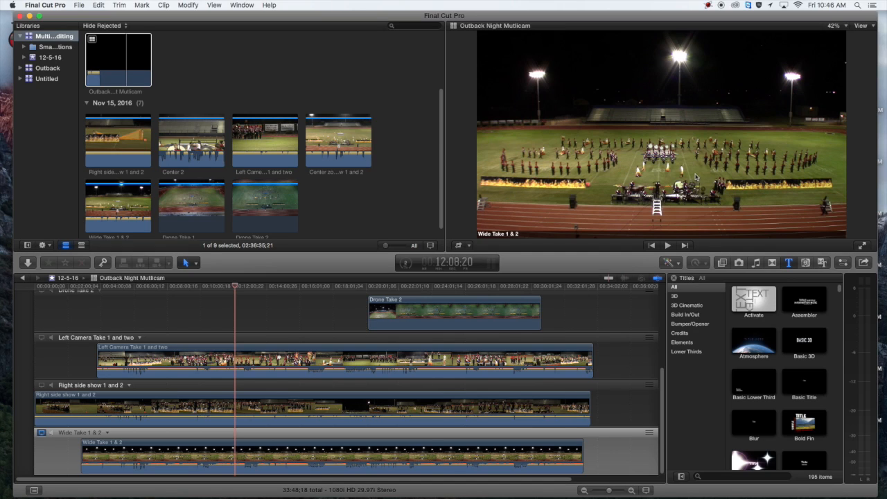
key(Right)
key(Right)
key(Right)
key(Right)
key(Right)
key(Right)
key(Right)
key(Right)
key(Right)
key(Right)
key(Right)
key(Right)
key(Right)
key(Right)
key(Right)
key(Right)
key(Right)
key(Right)
key(Right)
key(Right)
key(Right)
key(Right)
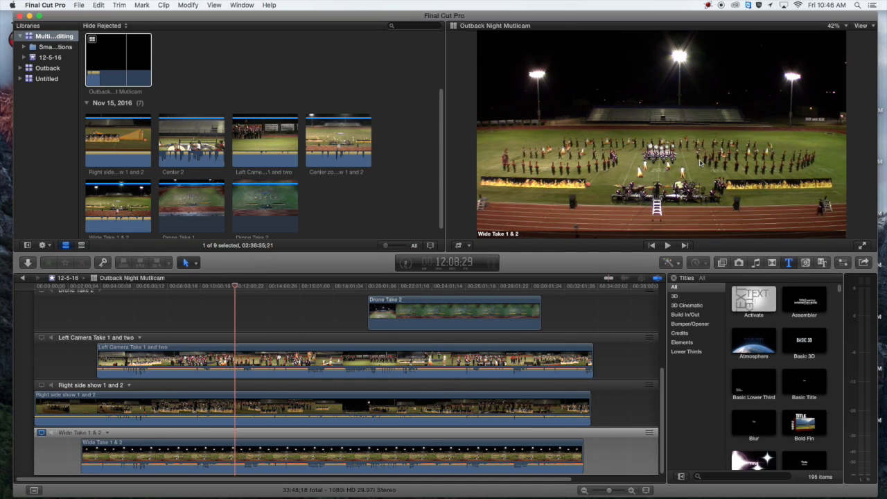
key(Right)
key(Right)
key(Right)
key(Right)
key(Right)
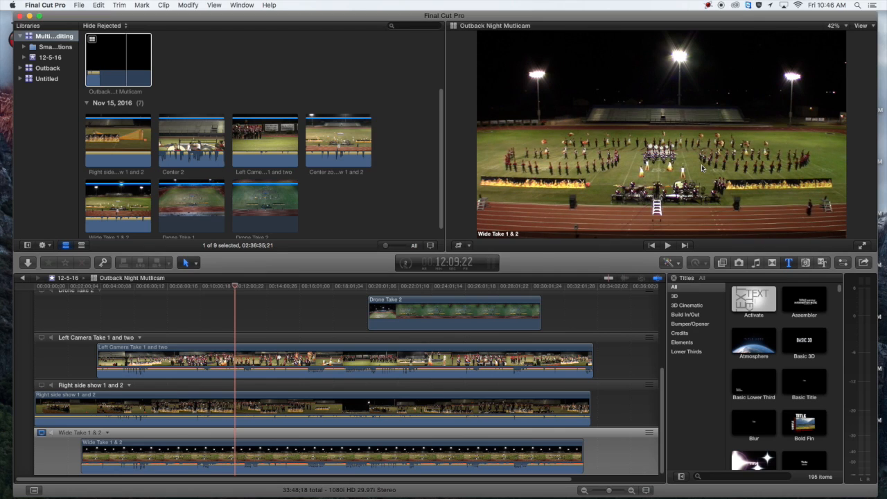
- Mute the computer's sound and step the playhead frame by frame back to 12:09:05
key(XF86AudioMute)
key(Right)
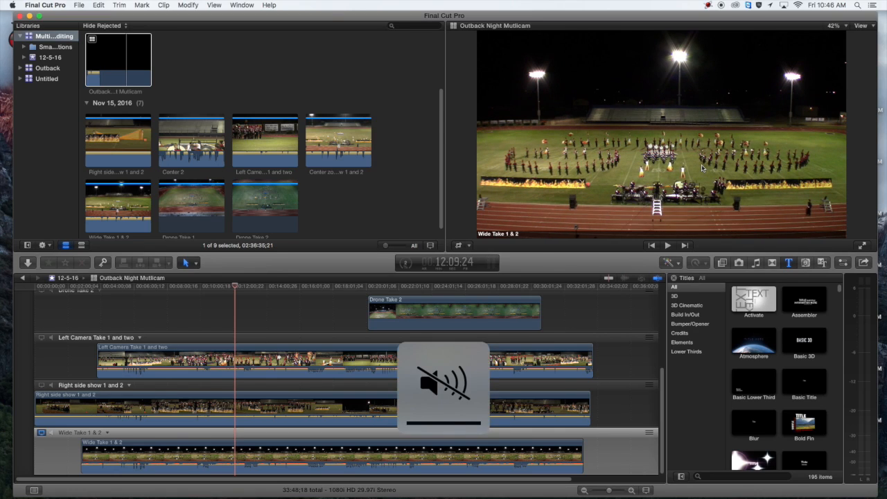
key(Right)
key(Right)
key(Left)
key(Left)
key(Left)
key(Left)
key(Left)
key(Left)
key(Left)
key(Left)
key(Left)
key(Left)
key(Left)
key(Left)
key(Left)
key(Left)
key(Left)
key(Left)
key(Left)
key(Left)
key(Left)
key(Left)
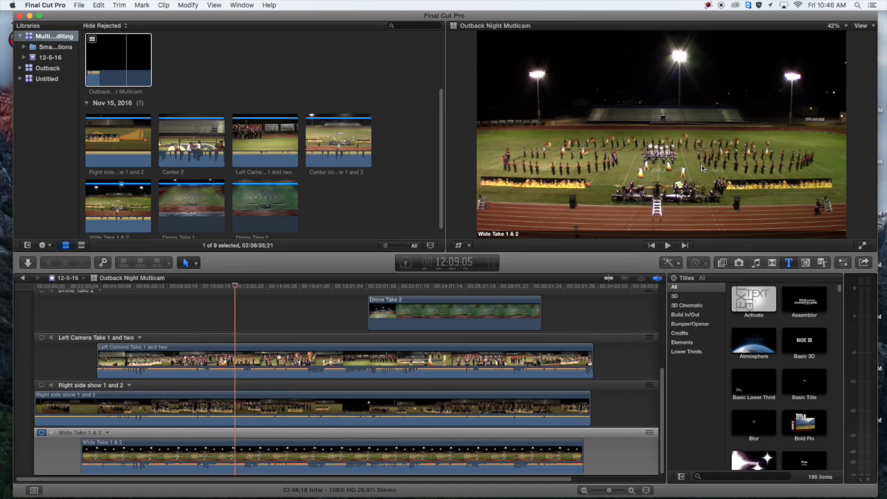
- Step the playhead forward frame by frame from 12:09:05 and mark the chosen movement in Wide Take 1 & 2
key(Right)
key(Right)
key(Right)
key(Right)
key(Right)
key(Right)
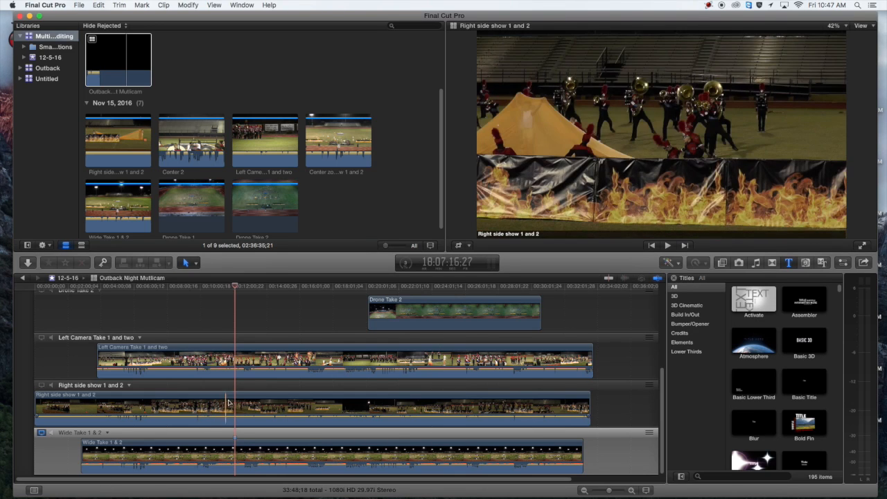
- Make Drone Take 1 the monitored angle, move the playhead to the matching formation at 10:10:08, and mark that frame on its clip
scroll(232, 403, up, 3)
click(197, 377)
click(42, 352)
click(227, 286)
drag(228, 286, 203, 290)
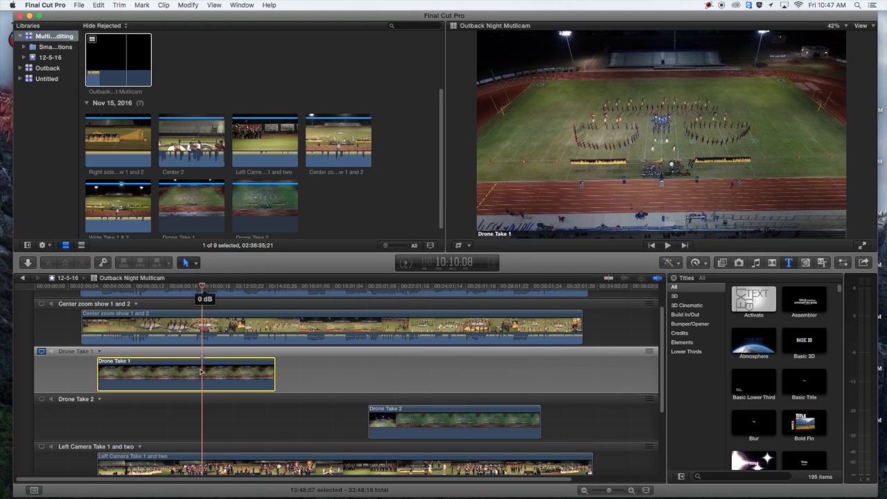
- Shift the Drone Take 1 clip later in time until its marker lines up with the Wide Take 1 & 2 marker at about 12:09
scroll(204, 360, down, 5)
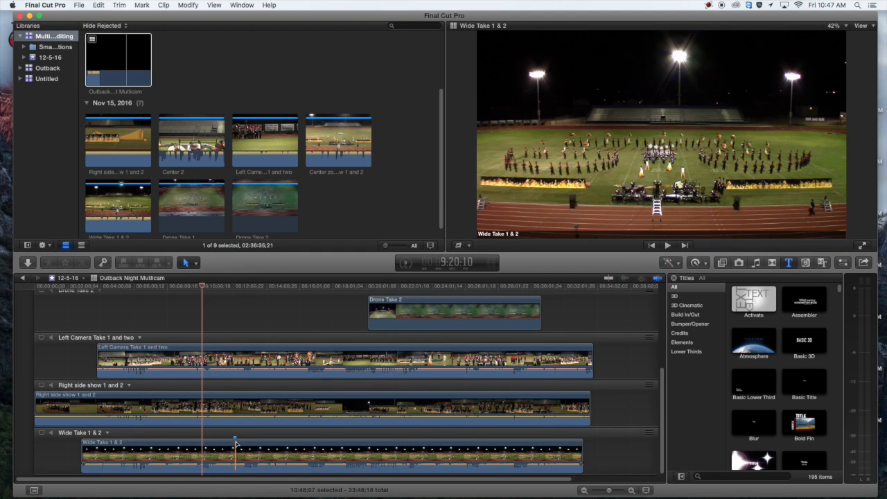
scroll(236, 444, up, 5)
click(238, 357)
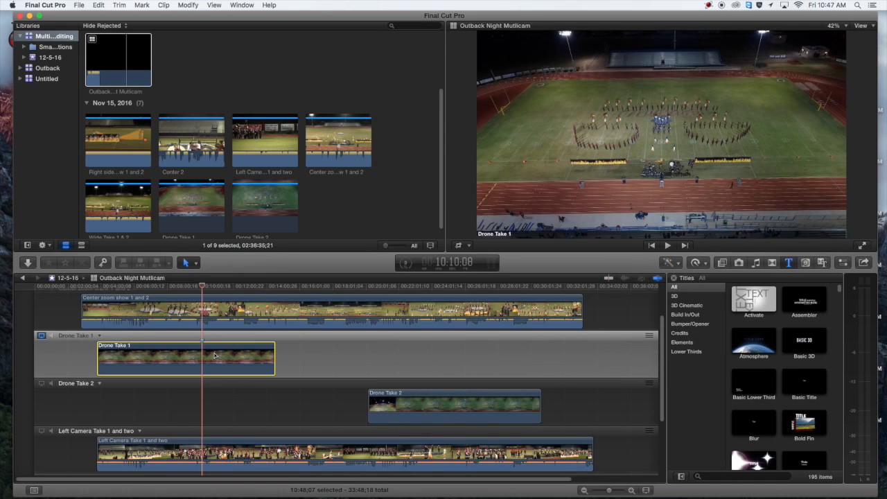
mouse_move(227, 361)
mouse_down()
mouse_move(259, 361)
mouse_move(239, 361)
mouse_up()
scroll(256, 371, down, 5)
scroll(253, 369, up, 5)
scroll(242, 364, down, 2)
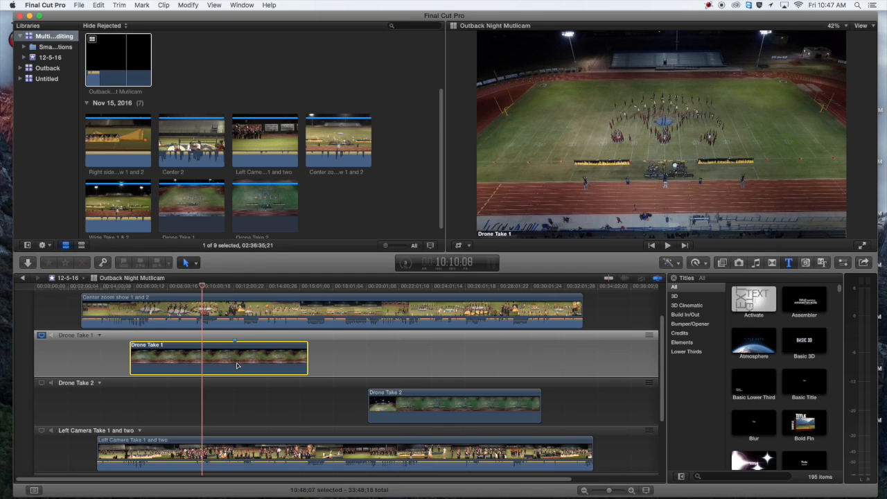
- Select the Drone Take 2 clip, place the playhead at 23:39:15, and look over the stacked angles
click(443, 405)
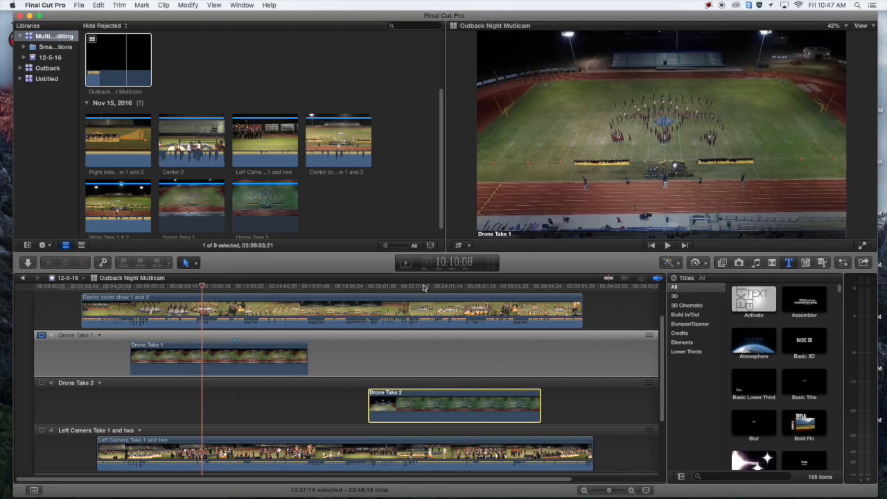
click(425, 286)
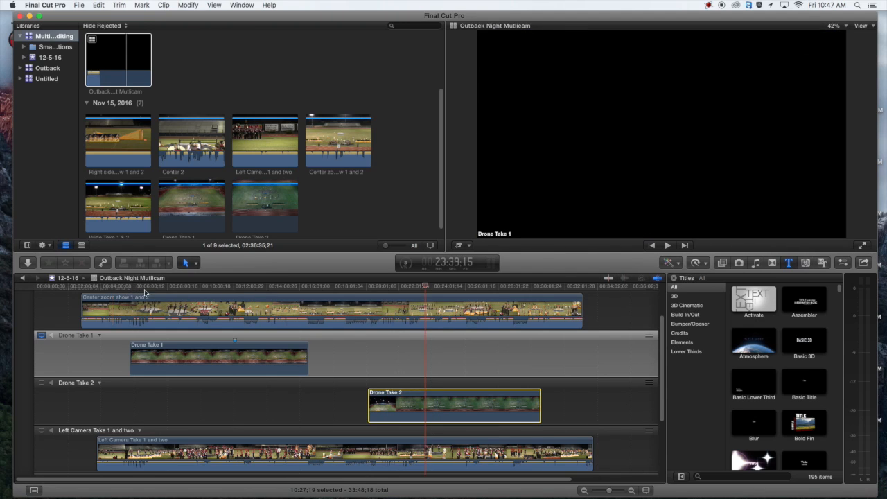
scroll(242, 413, up, 3)
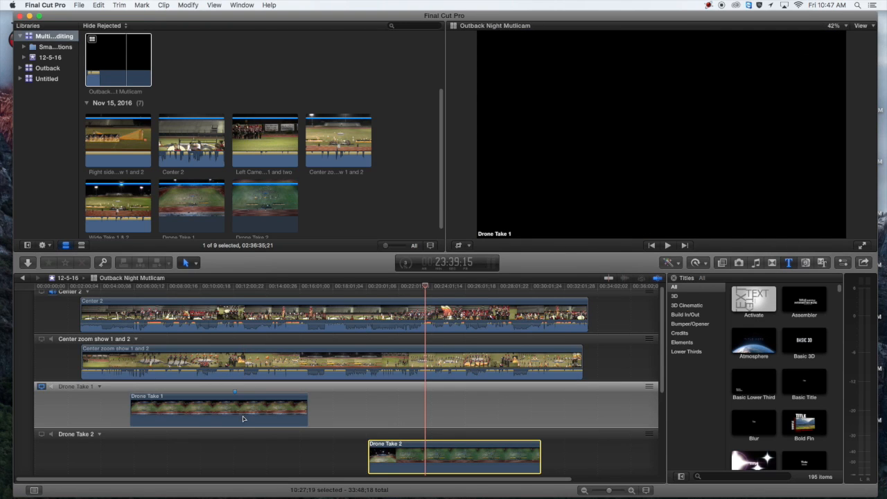
scroll(205, 353, down, 3)
scroll(204, 354, down, 4)
scroll(206, 356, up, 7)
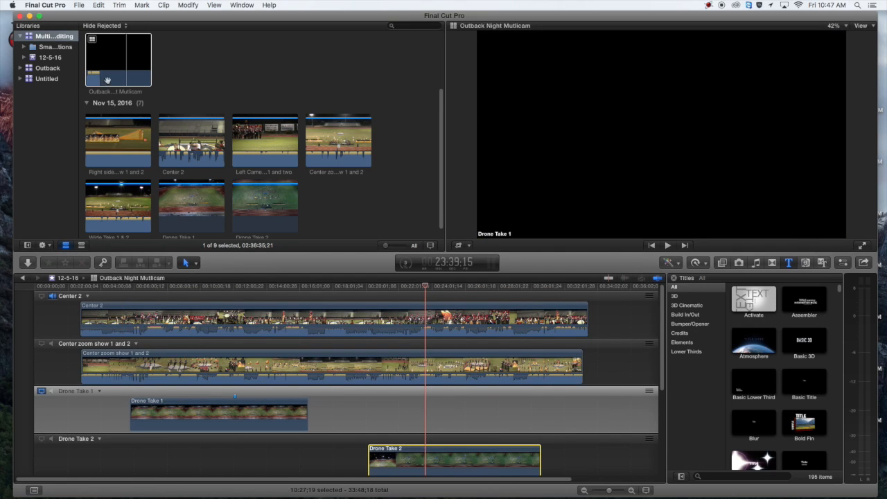
- Open the Multicam Editing project, add the Outback Night Multicam clip to its empty timeline, and fit the timeline
scroll(95, 67, up, 3)
double_click(116, 84)
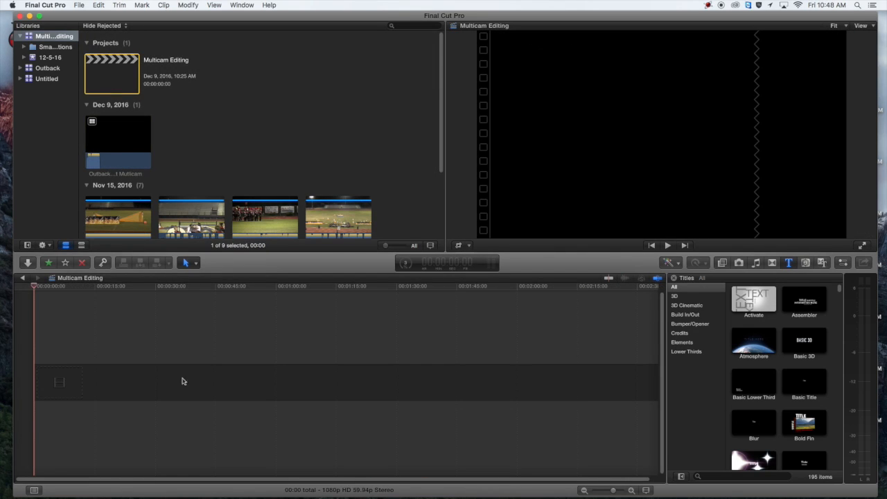
click(127, 146)
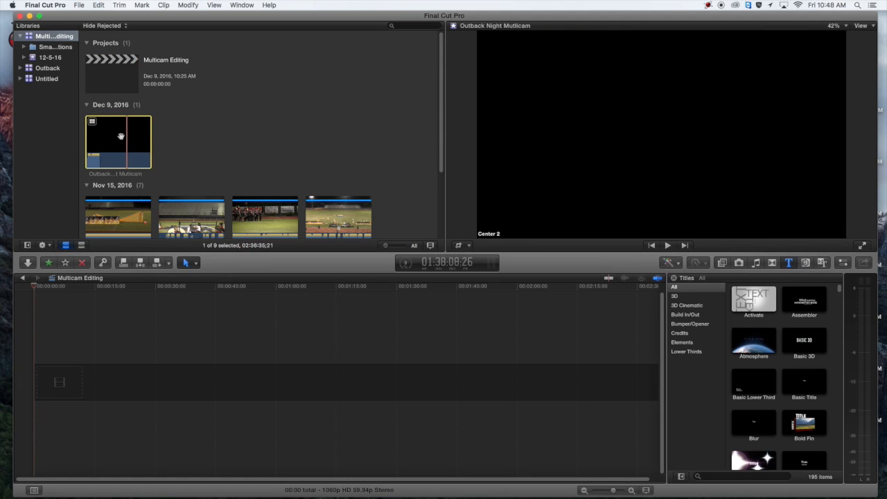
drag(113, 132, 111, 396)
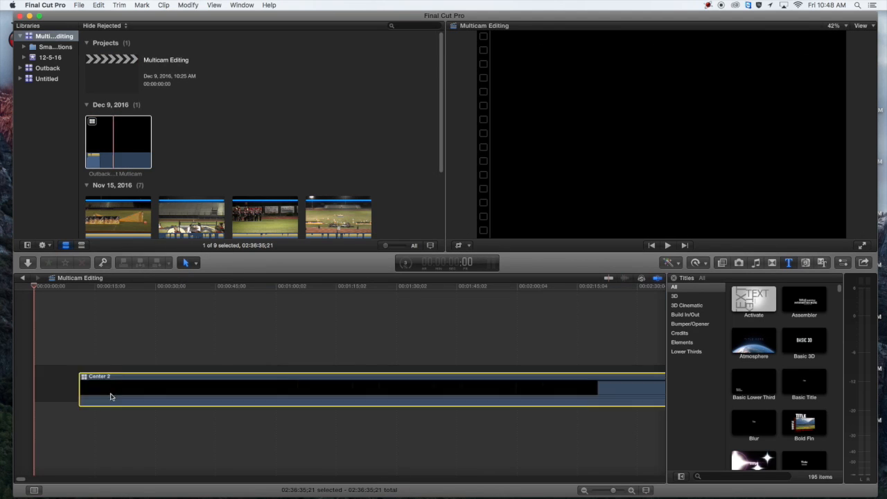
key(shift+z)
- Show the multicam angles beside the viewer image, set the display to 9 angles, and place the playhead at 17:46:03
drag(60, 284, 442, 295)
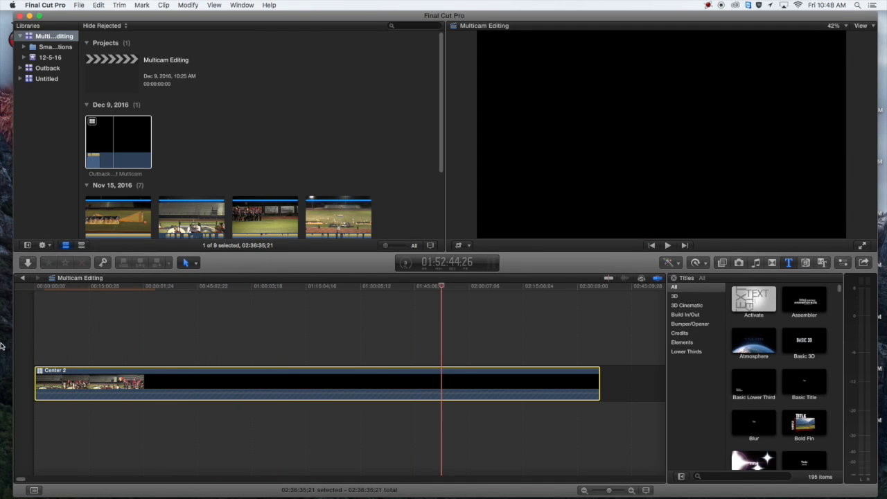
click(68, 287)
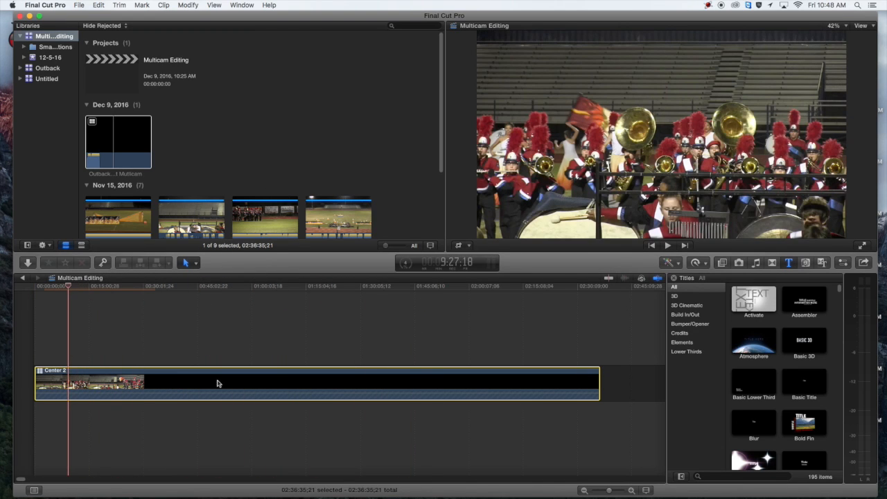
click(243, 5)
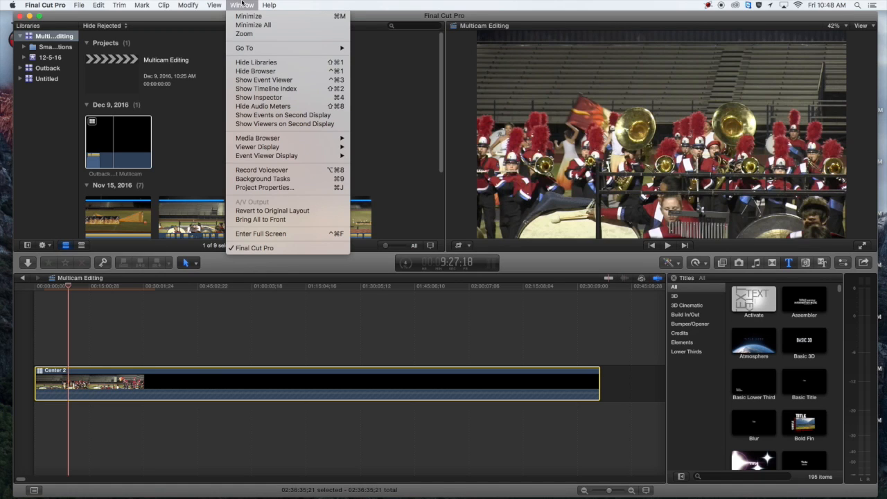
mouse_move(303, 147)
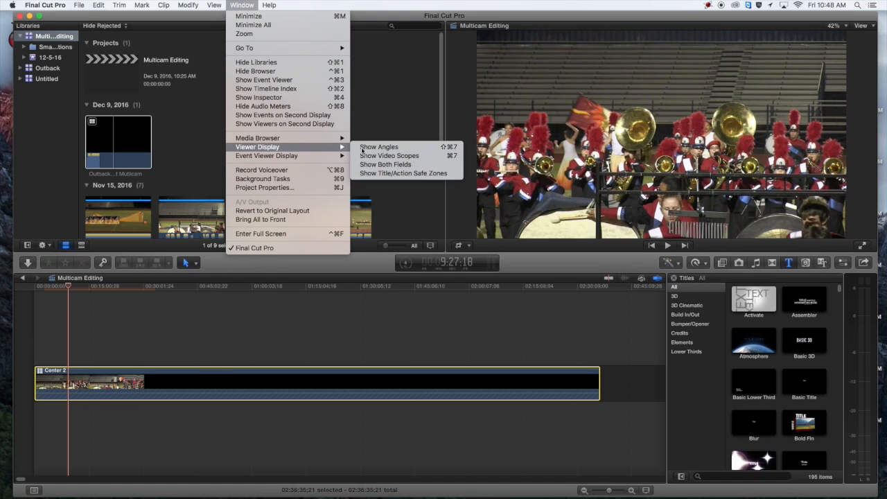
click(388, 155)
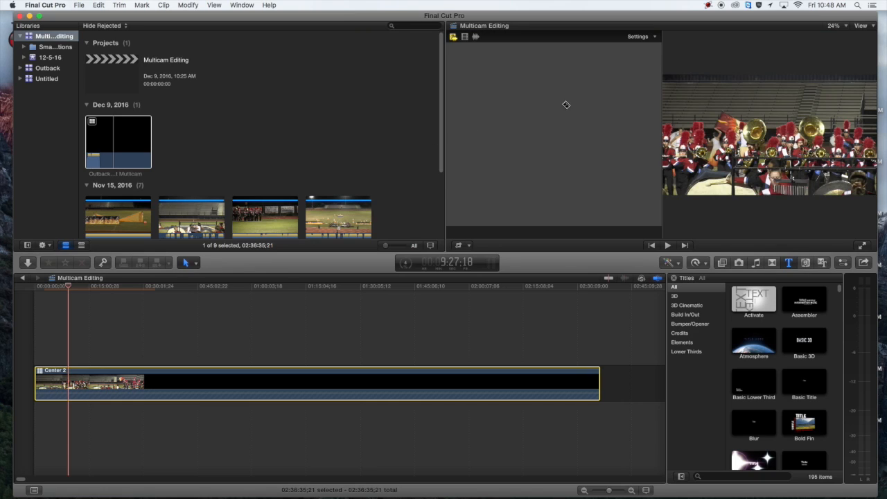
drag(83, 289, 99, 289)
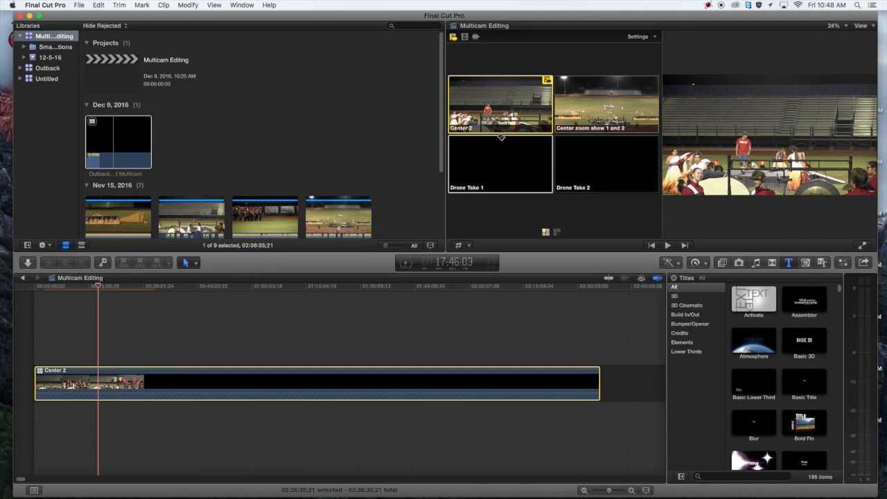
click(644, 37)
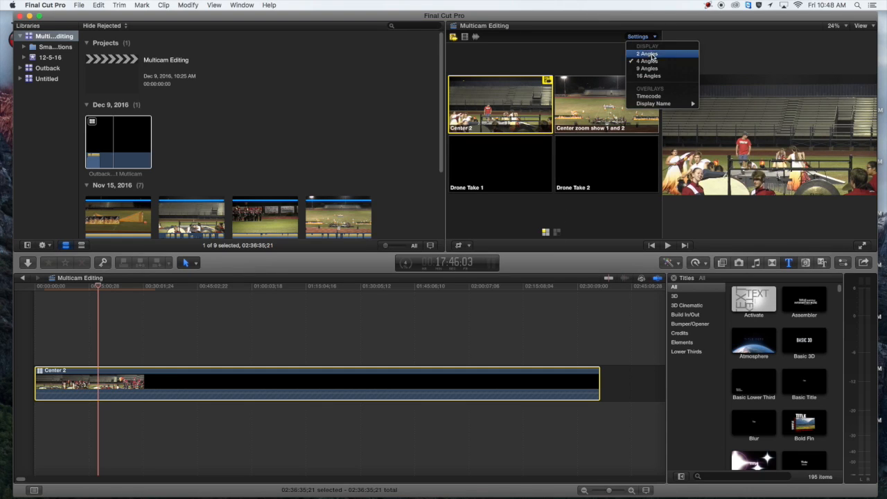
click(647, 68)
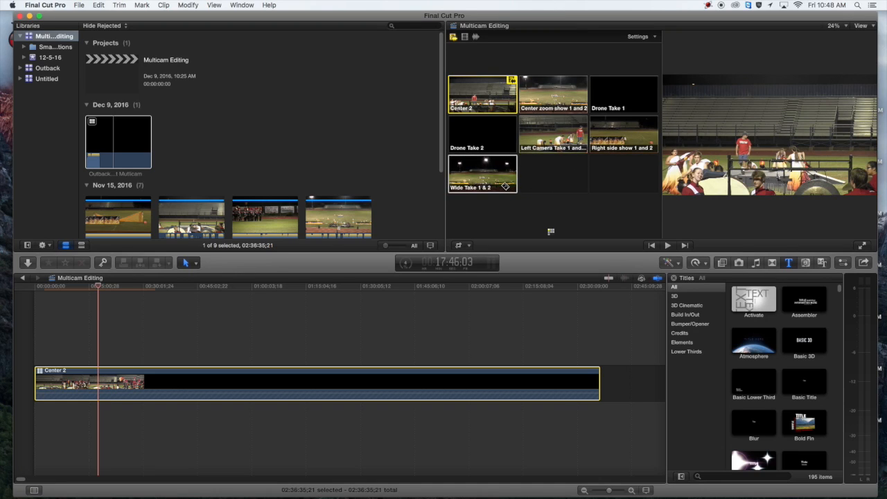
- Play the multicam clip briefly from 8:18:17 to check how the angles run together
click(62, 287)
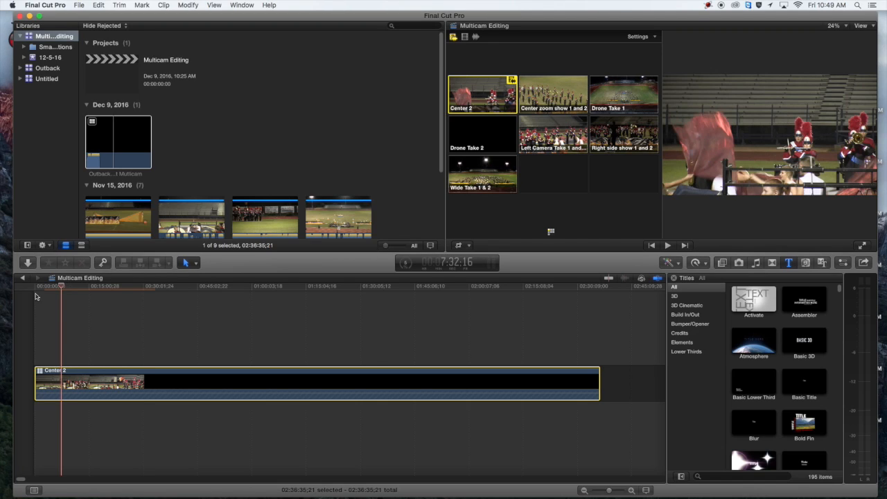
click(64, 287)
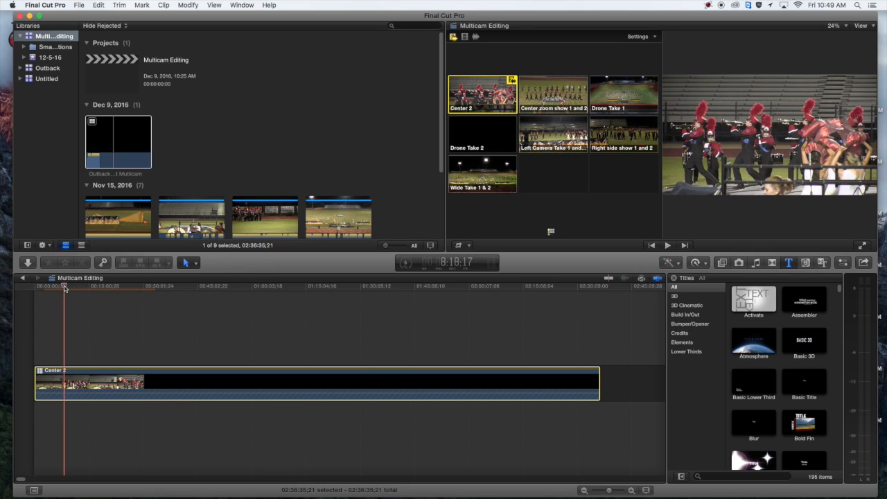
key(space)
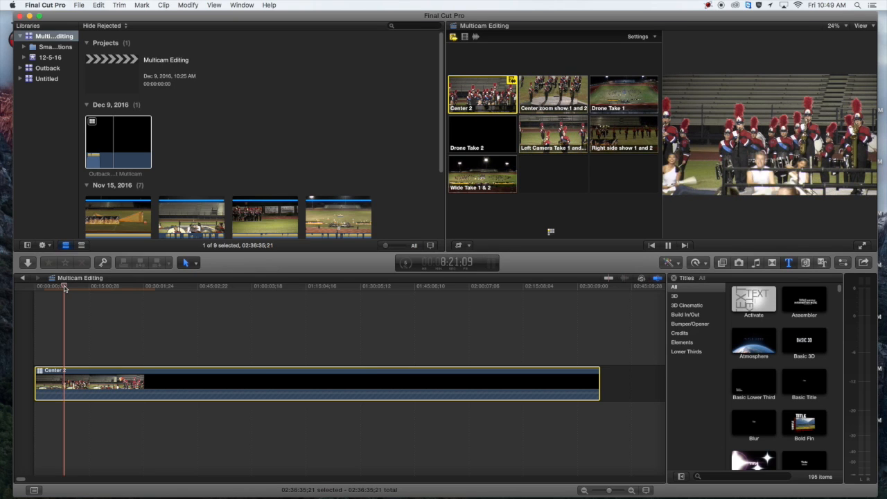
key(space)
- Create proxy media for all seven Nov 15, 2016 camera clips and expand the transcoding entry in the background tasks
scroll(400, 210, down, 3)
drag(400, 210, 106, 126)
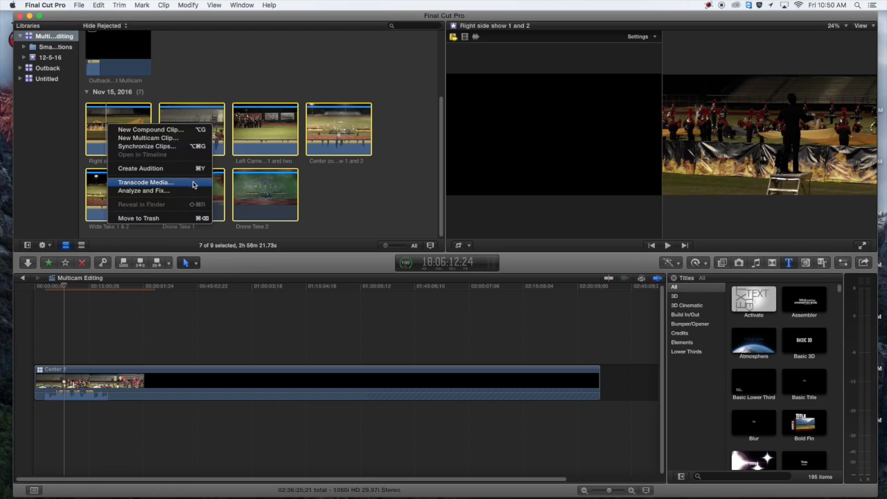
click(192, 183)
click(403, 60)
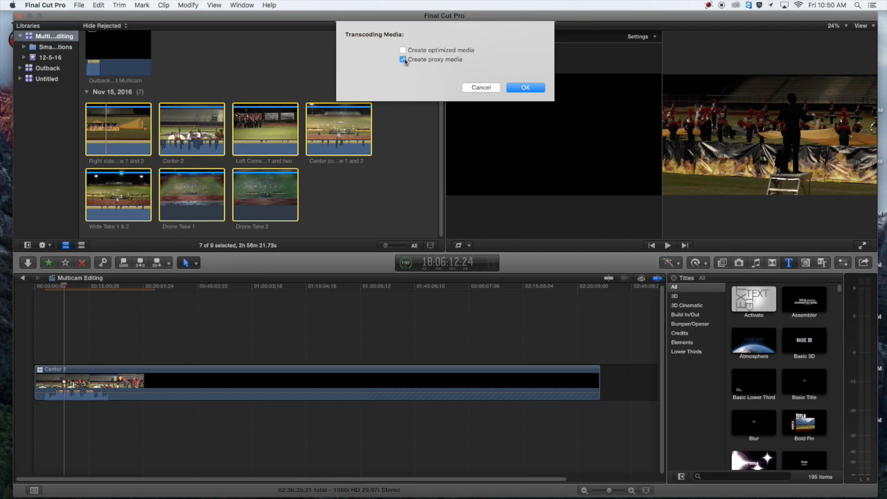
click(525, 87)
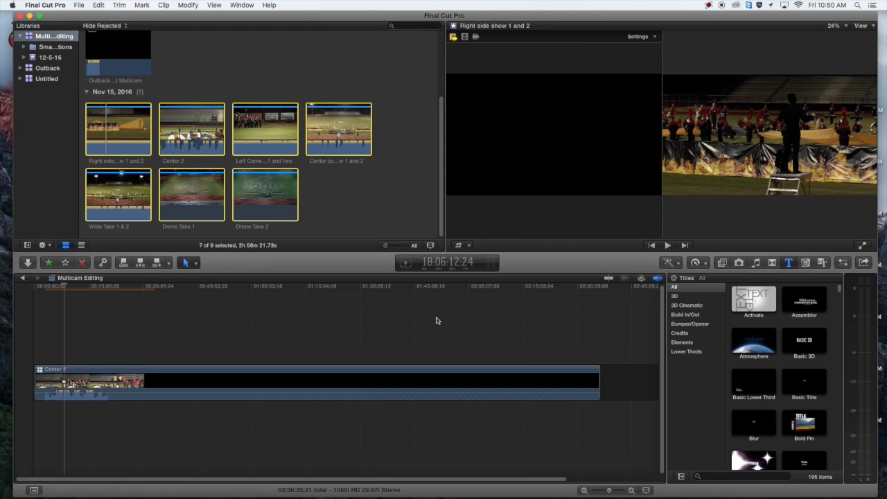
click(407, 267)
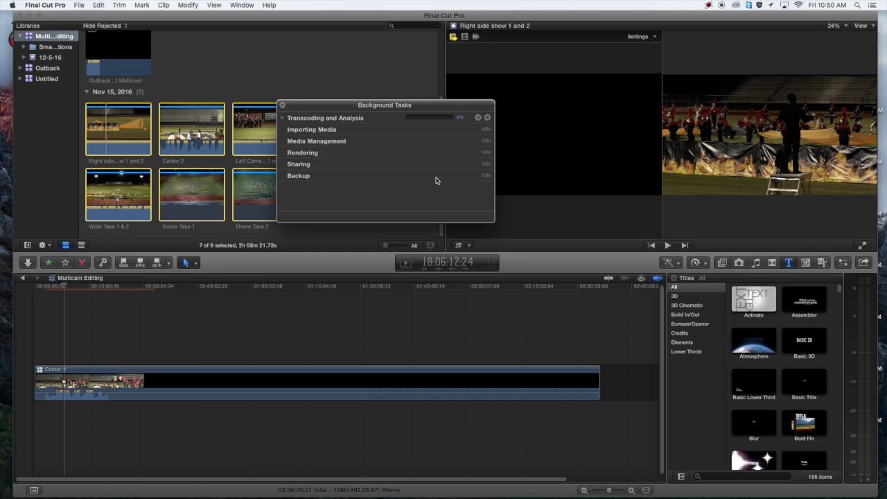
click(282, 118)
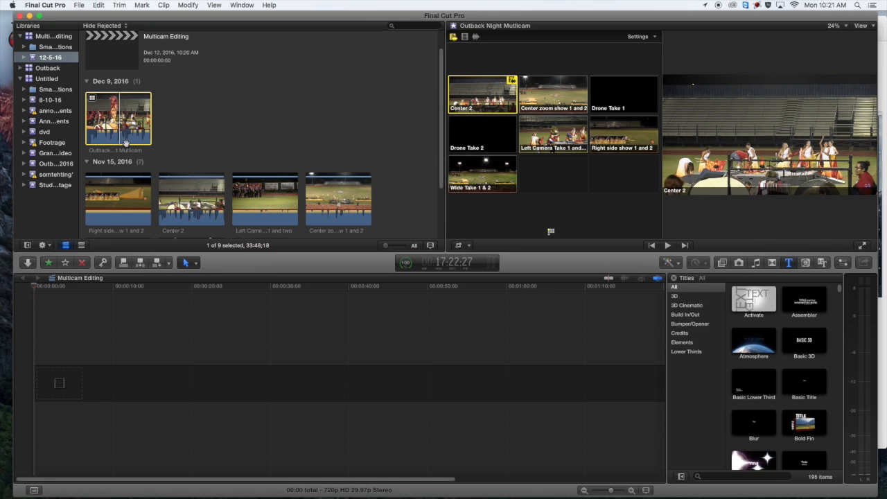
- Switch viewer playback to proxy media and add the Outback Night Multicam clip to the empty Multicam Editing timeline, fitted to view
click(864, 27)
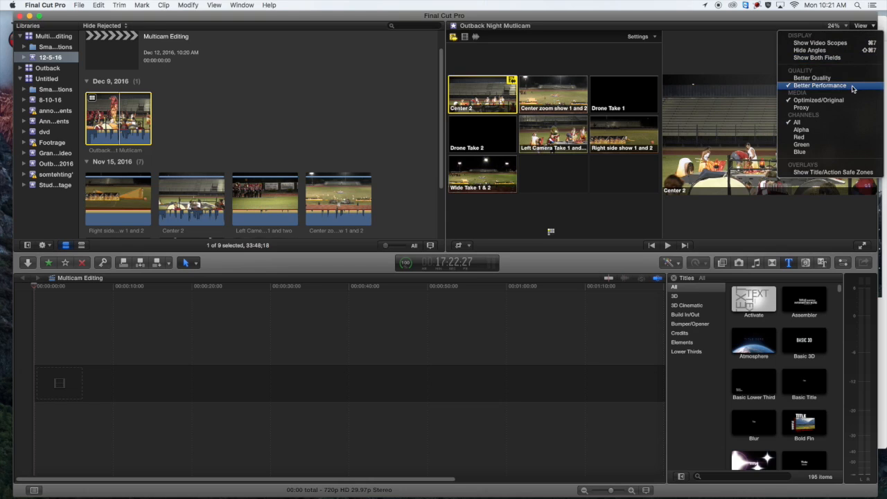
click(831, 113)
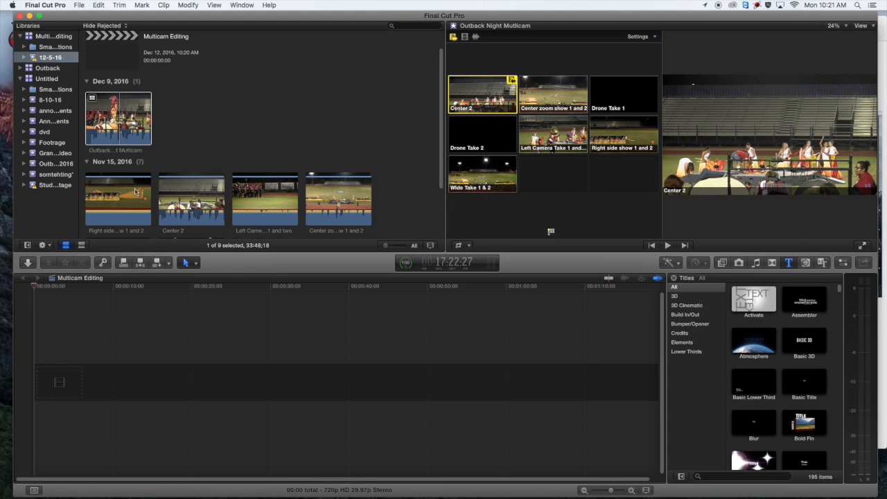
click(112, 120)
drag(112, 119, 119, 376)
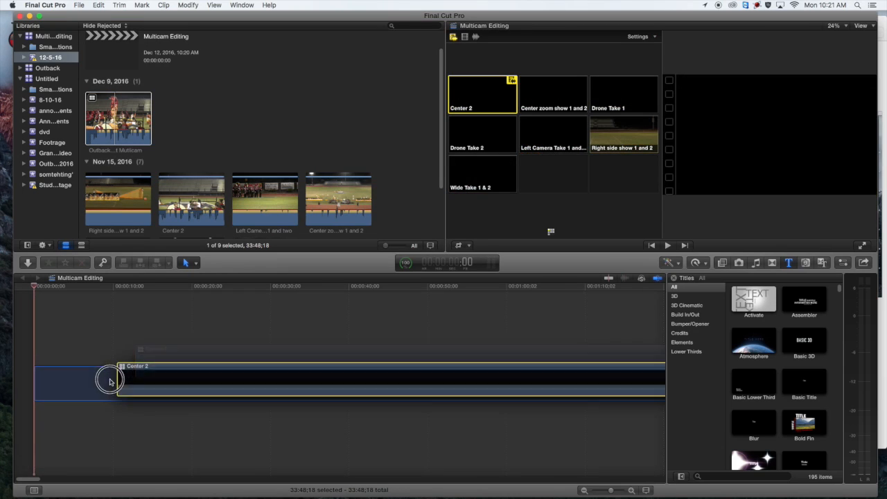
drag(58, 288, 407, 288)
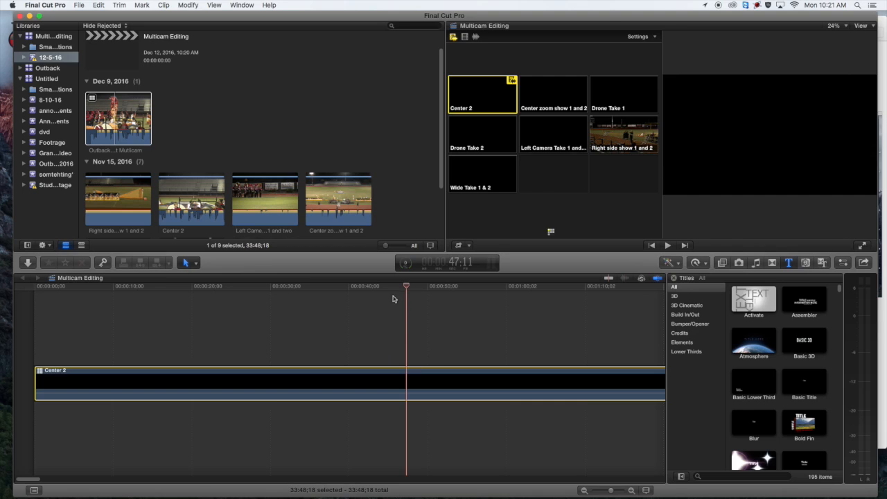
key(shift+z)
- Play the multicam clip around 5:42 to 5:46 with the computer's sound muted, watching all the angles, and stop playback
click(111, 291)
drag(108, 286, 129, 286)
key(space)
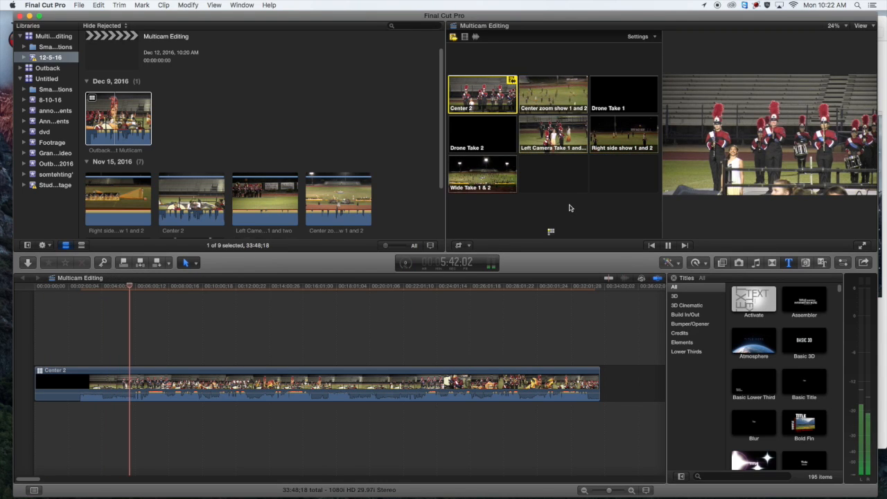
key(XF86AudioMute)
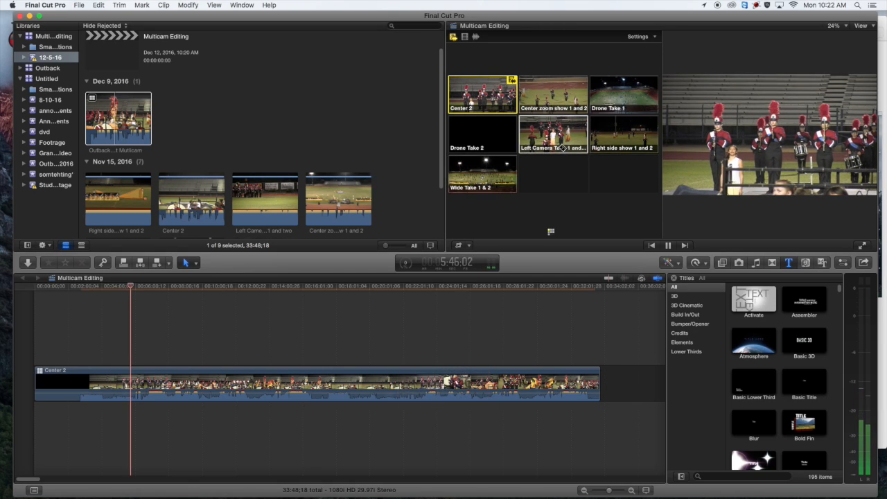
key(space)
- Cut the multicam clip at about 4:36 with the Blade tool and delete the unused section before the cut
drag(129, 290, 112, 295)
key(b)
click(112, 377)
key(a)
click(71, 379)
key(BackSpace)
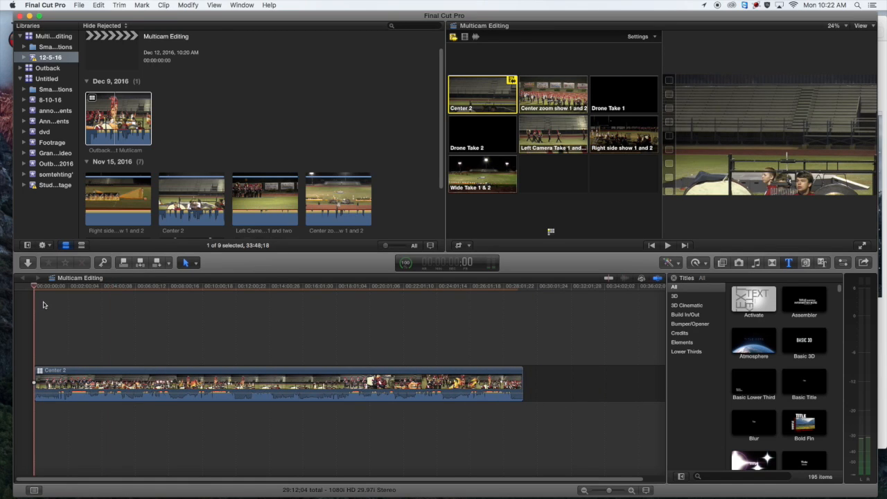
- Set Center 2 as the multicam clip's audio angle using audio-only switching, and set the angle viewer to video-only switching
key(shift+z)
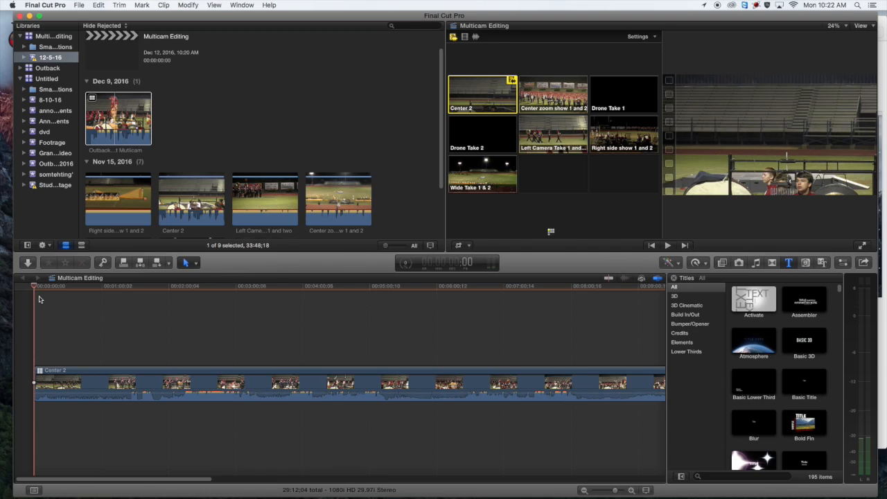
click(60, 374)
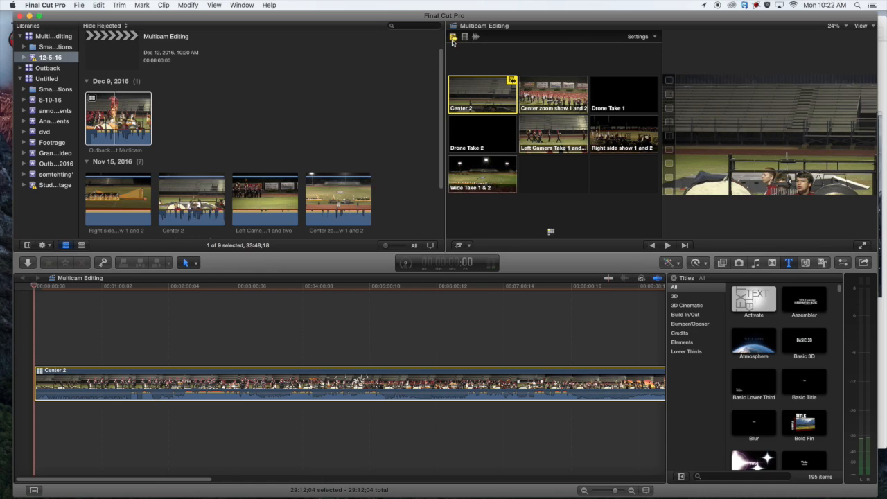
click(475, 38)
click(486, 98)
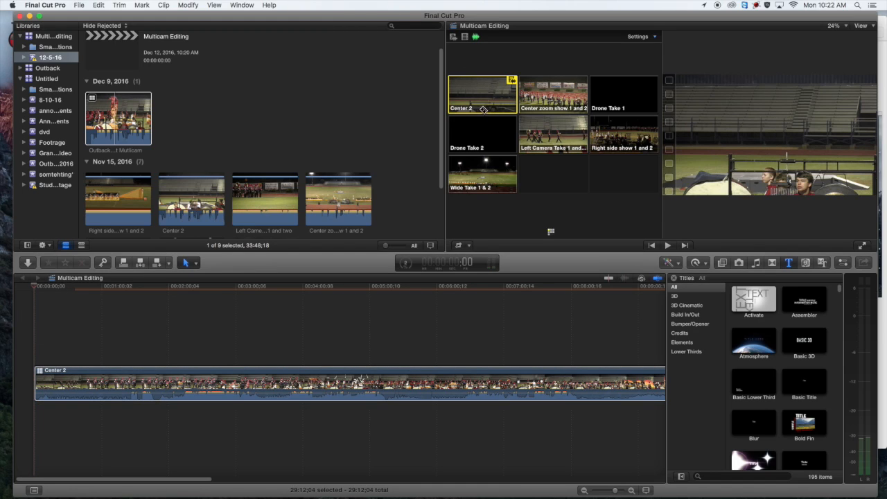
click(465, 37)
- Switch the multicam clip's opening video angle to Wide Take 1 & 2 and play the timeline from its start
click(39, 289)
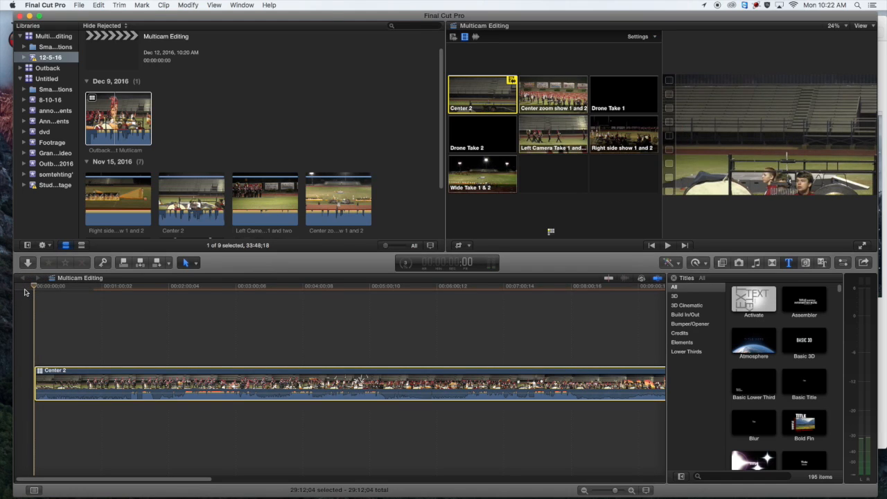
key(space)
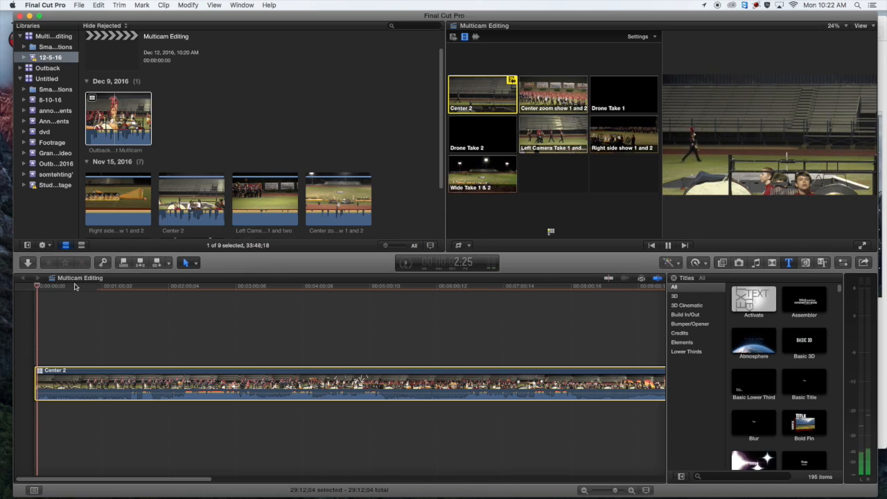
click(31, 290)
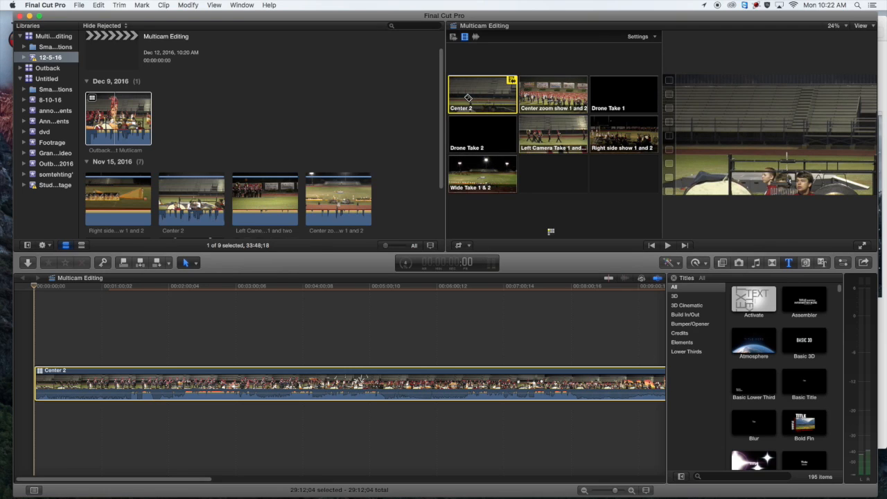
key(7)
key(space)
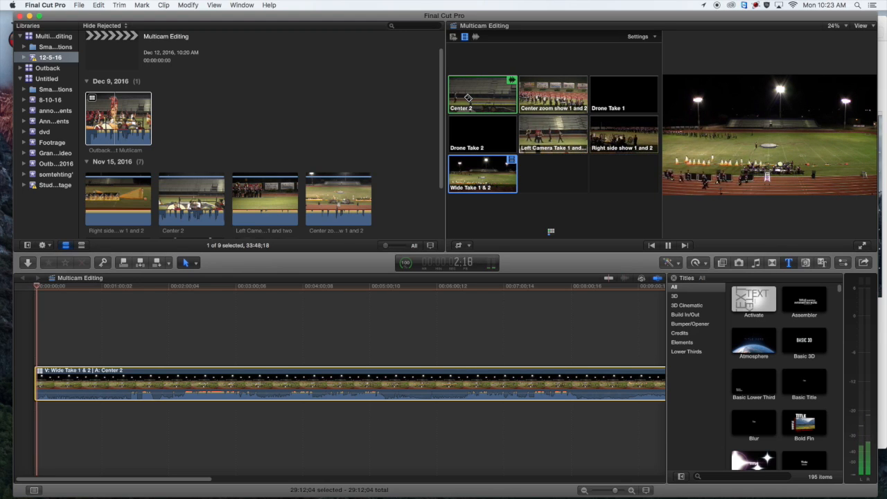
- During playback, cut the video to Center zoom, Wide, Center zoom, Center 2, Left Camera, Wide and Right side between about 4 and 32 seconds
key(2)
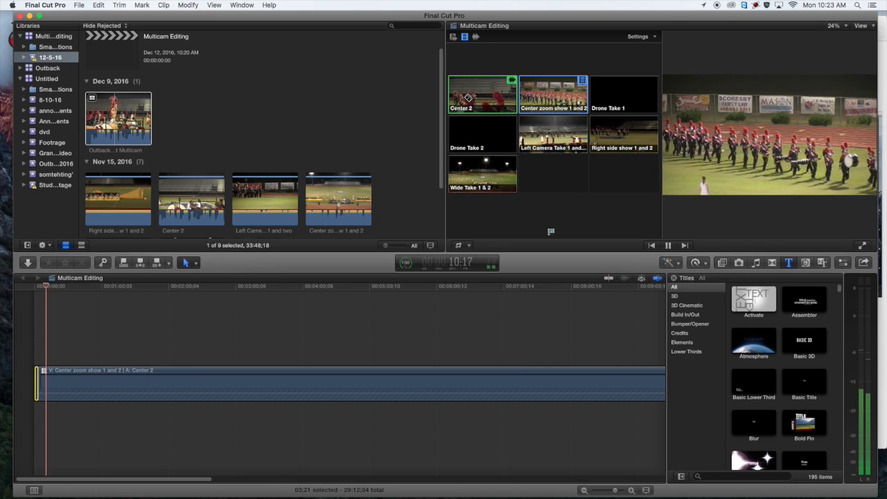
key(7)
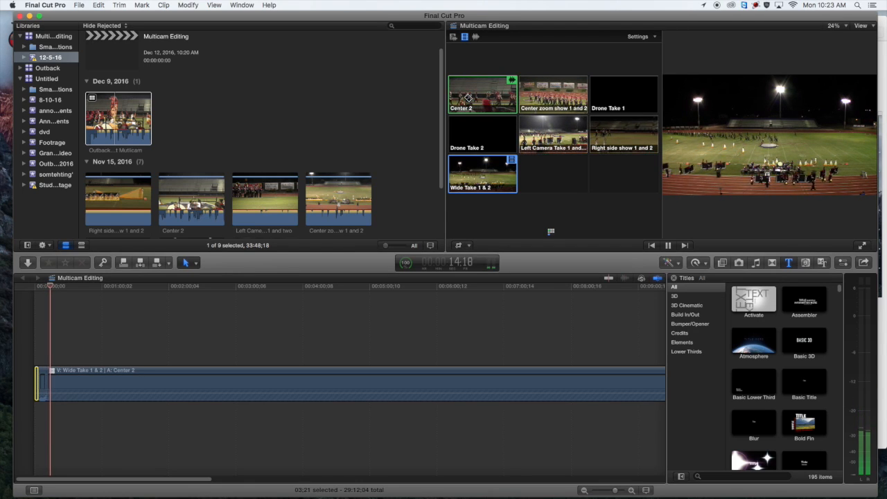
key(2)
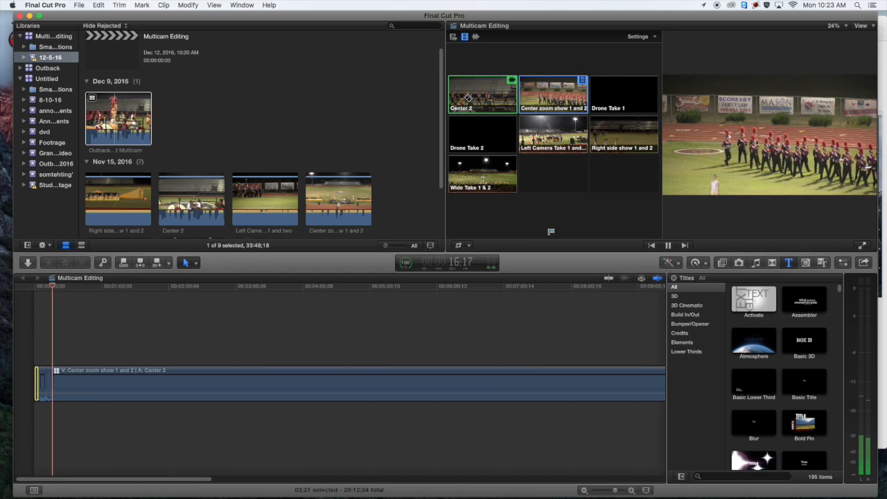
click(469, 98)
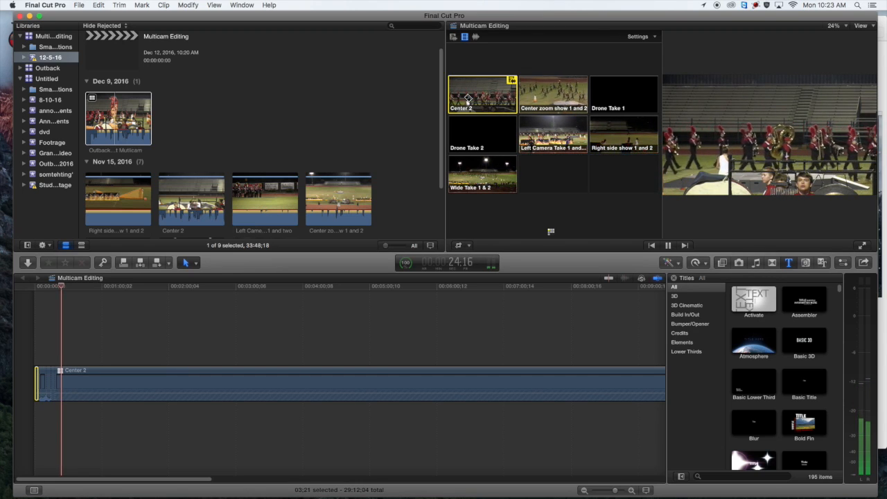
key(5)
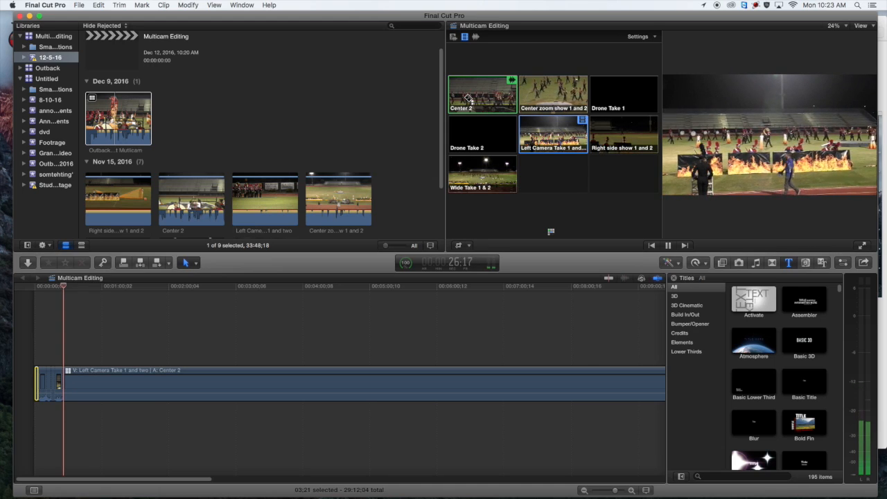
key(7)
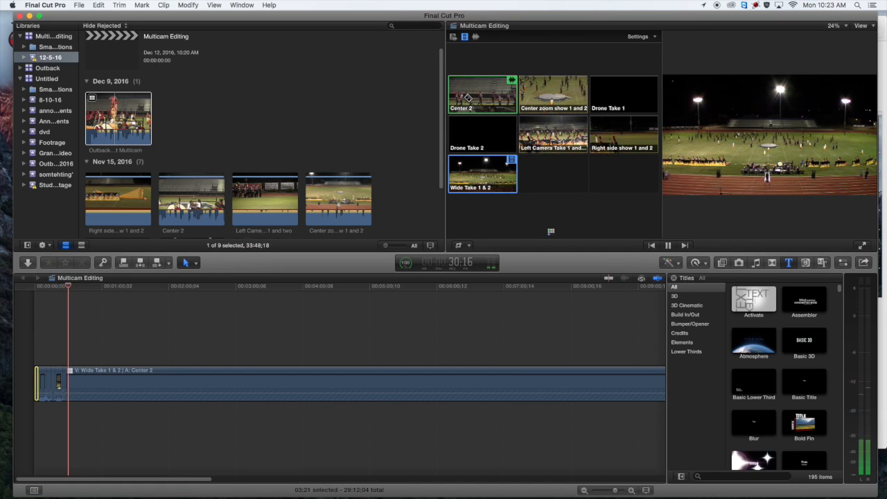
key(6)
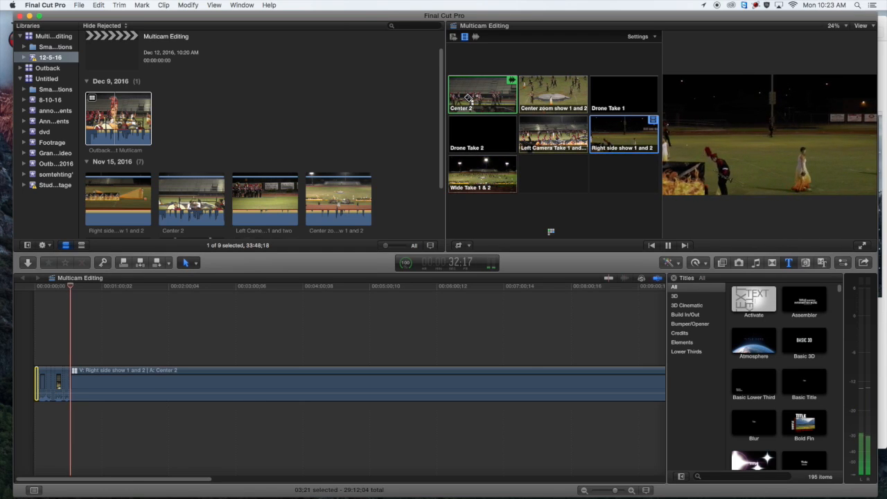